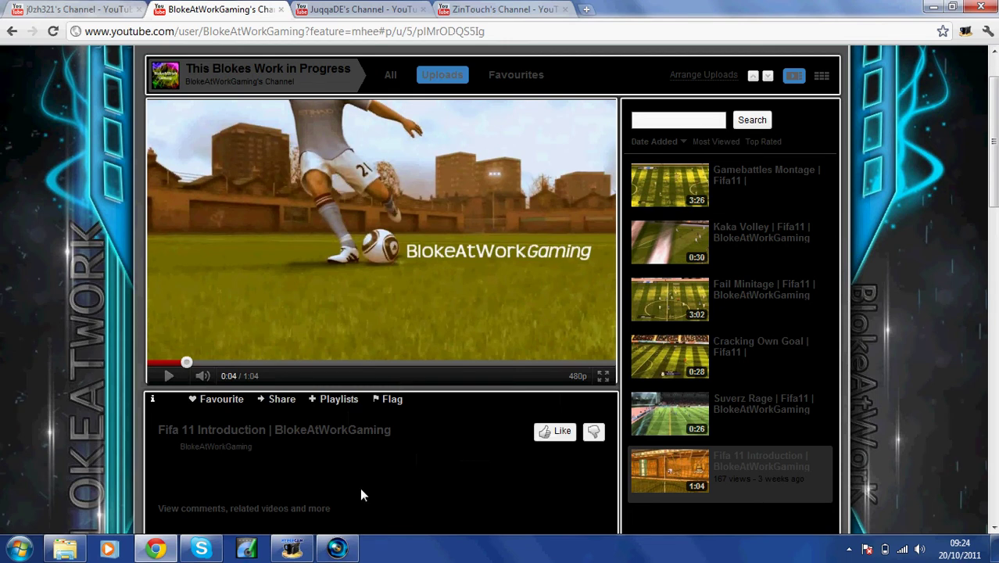
# Step: Look through the Sony Vegas and FIFA YouTube channel pages, then return to the Vegas project
pyautogui.moveTo(336, 548)
pyautogui.click(324, 437)
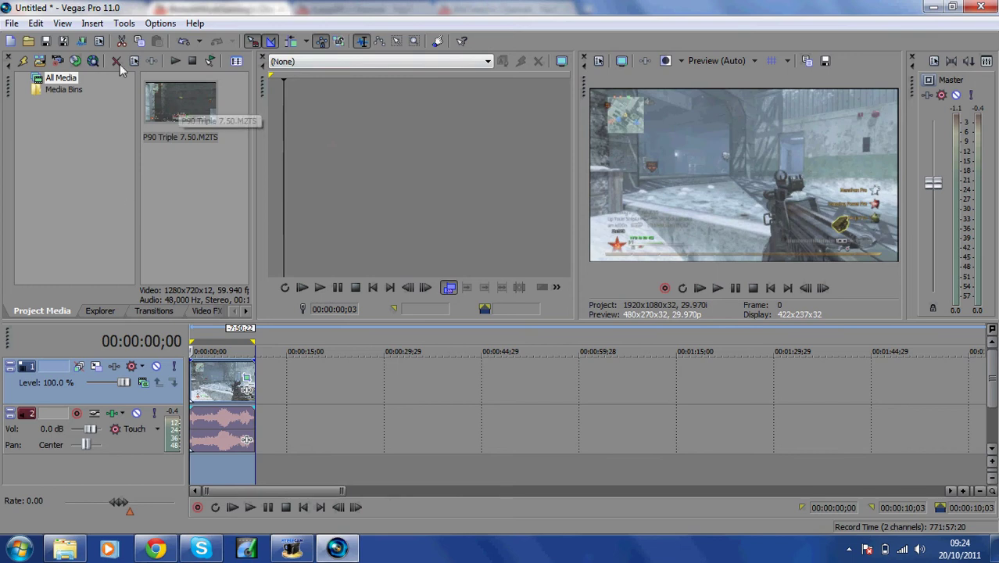
pyautogui.click(157, 550)
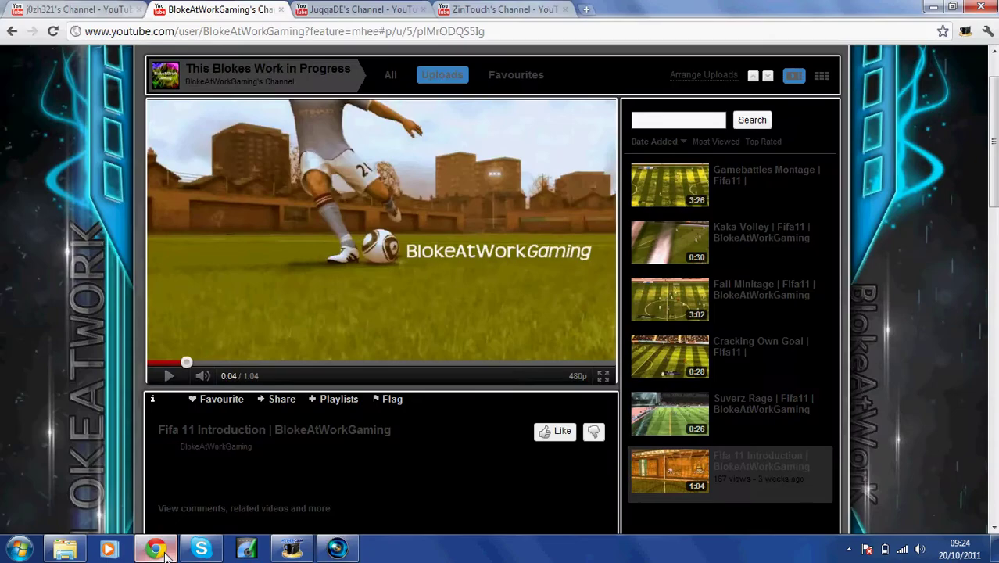
pyautogui.click(82, 9)
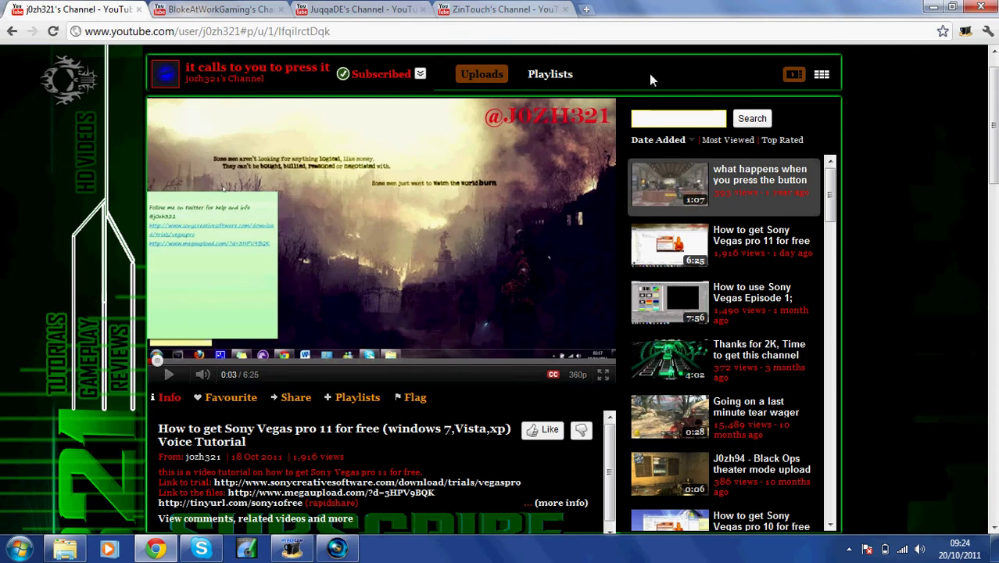
pyautogui.moveTo(994, 138); pyautogui.dragTo(995, 139)
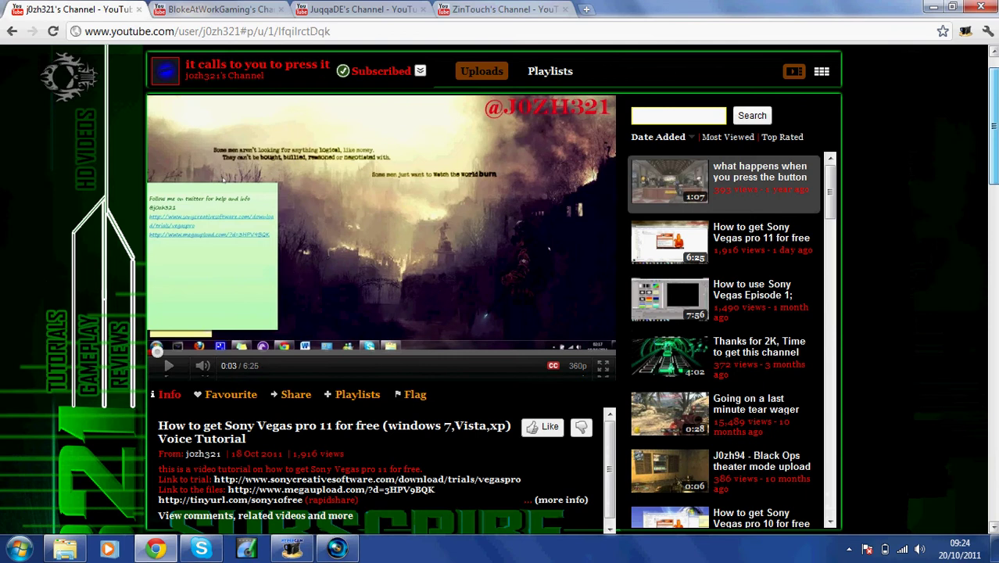
pyautogui.click(211, 9)
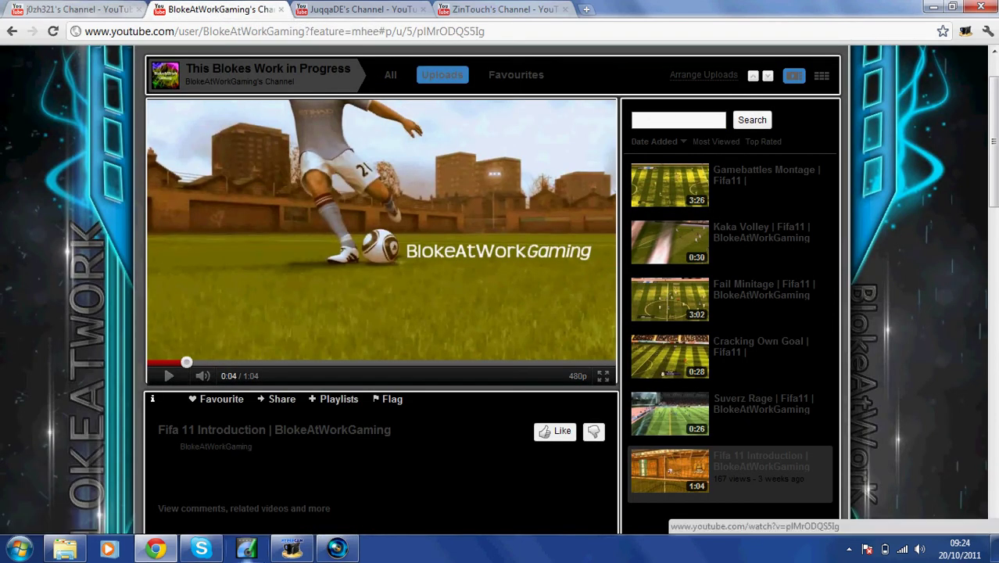
pyautogui.click(349, 553)
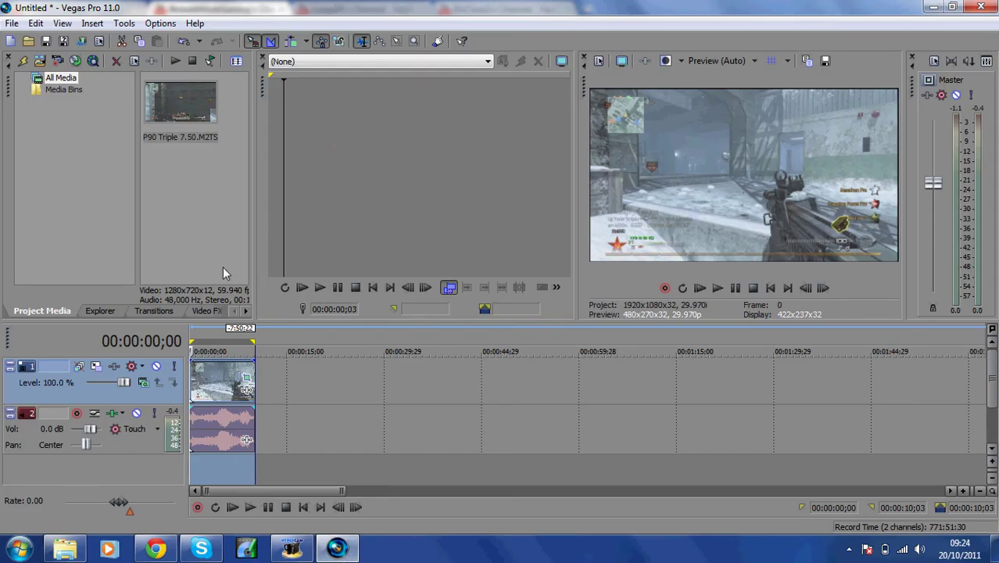
# Step: Preview the gameplay clip from the start, then put the playhead back at 00:00:00;00
pyautogui.click(221, 383)
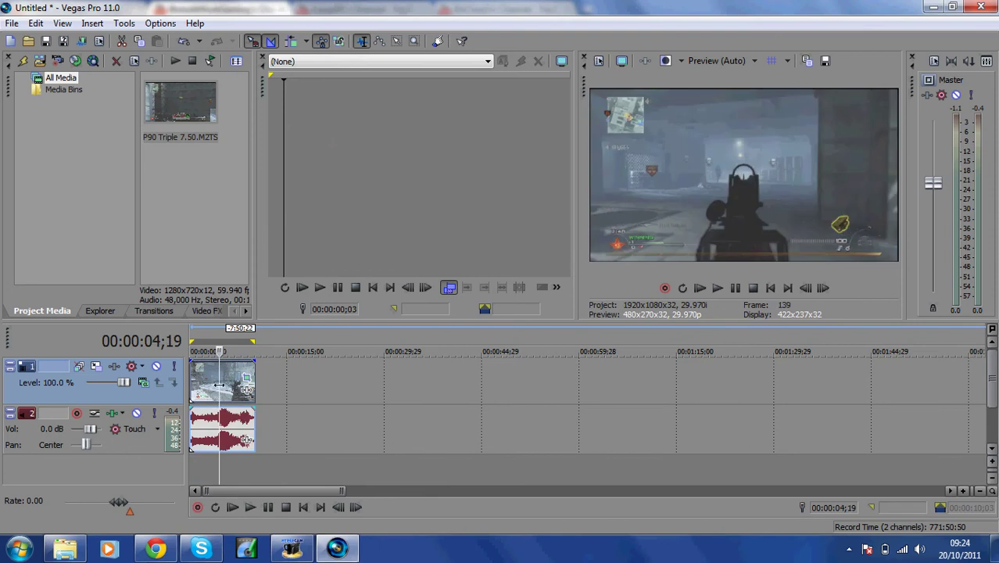
pyautogui.click(214, 385)
pyautogui.hotkey('ctrl', 'Home')
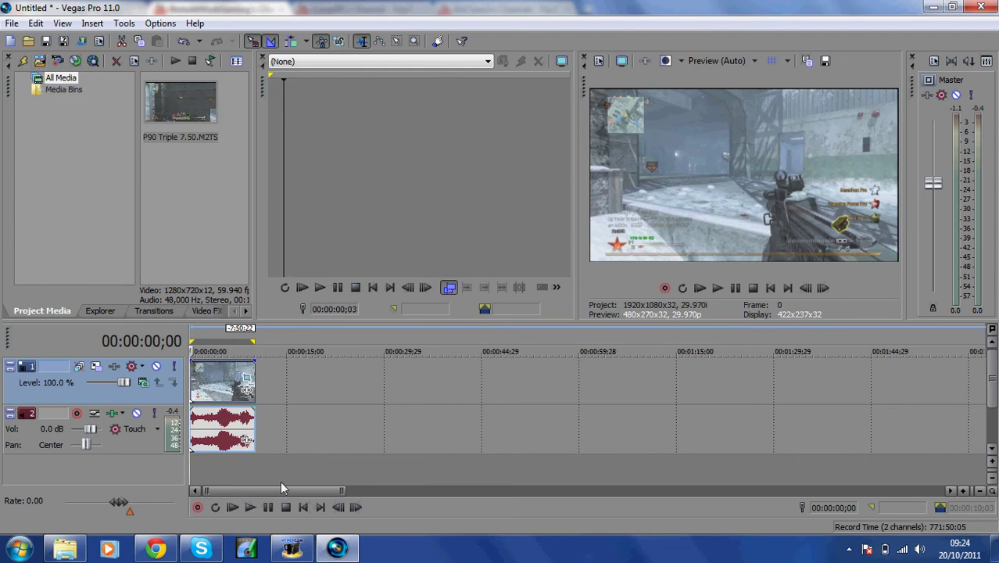
pyautogui.click(700, 287)
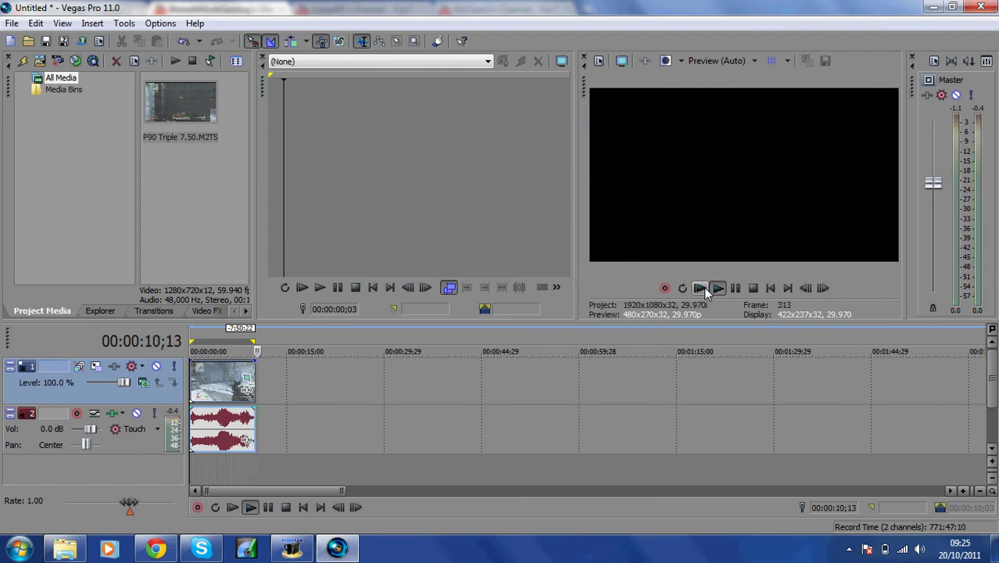
pyautogui.click(735, 288)
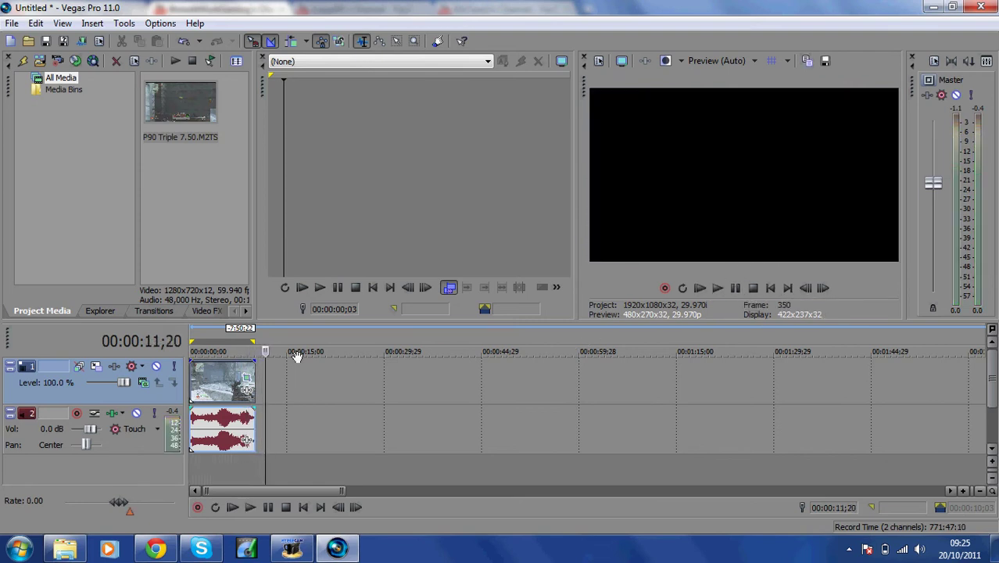
pyautogui.moveTo(266, 378); pyautogui.dragTo(193, 377)
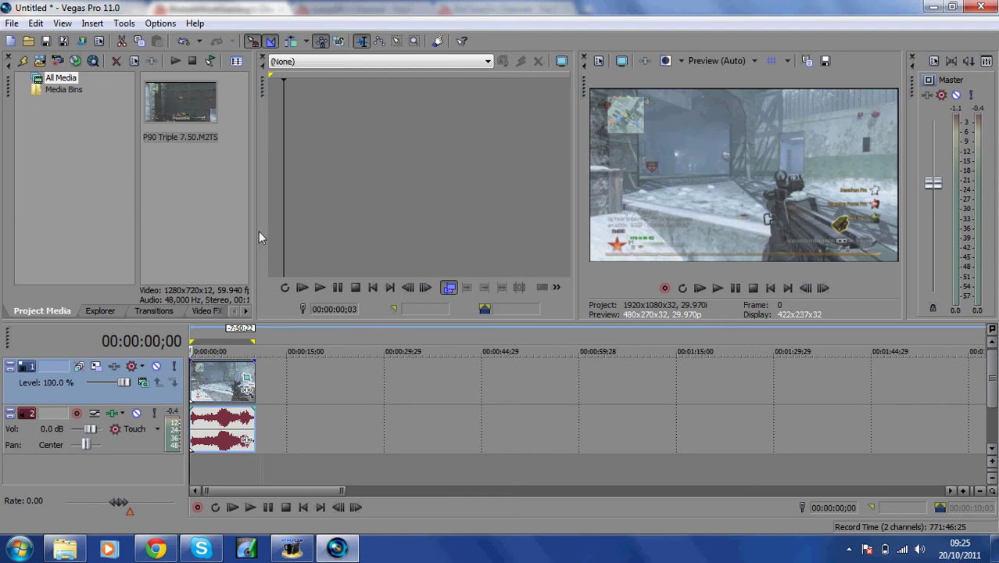
# Step: Switch the P90 Triple 7.50 video event's resample mode to Disable resample in its Properties
pyautogui.rightClick(222, 386)
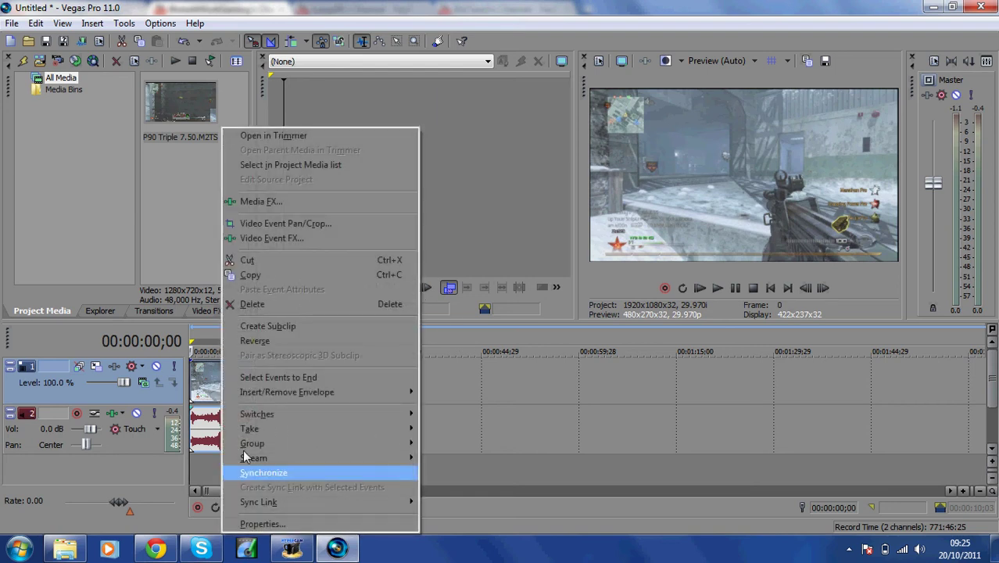
pyautogui.click(265, 524)
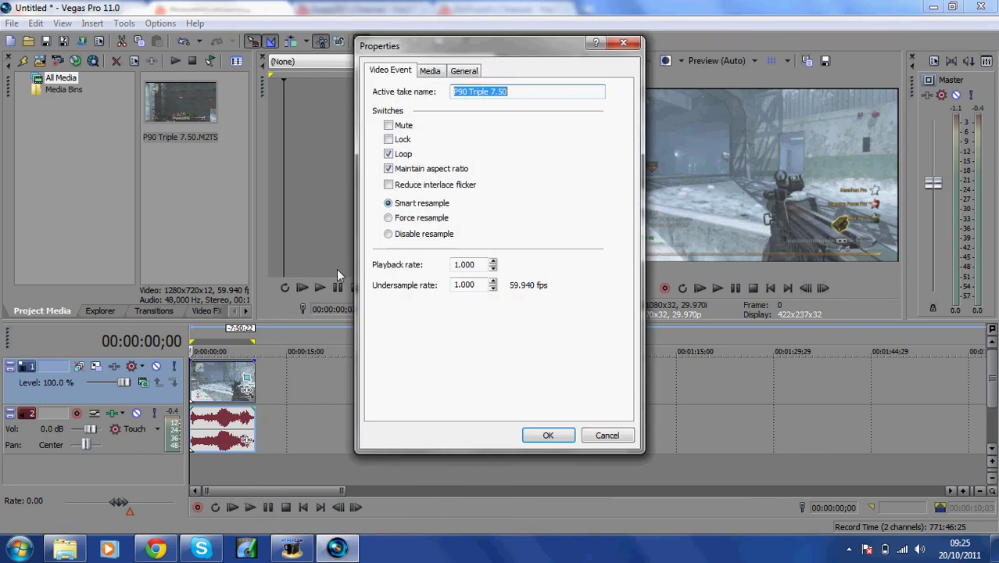
pyautogui.click(389, 234)
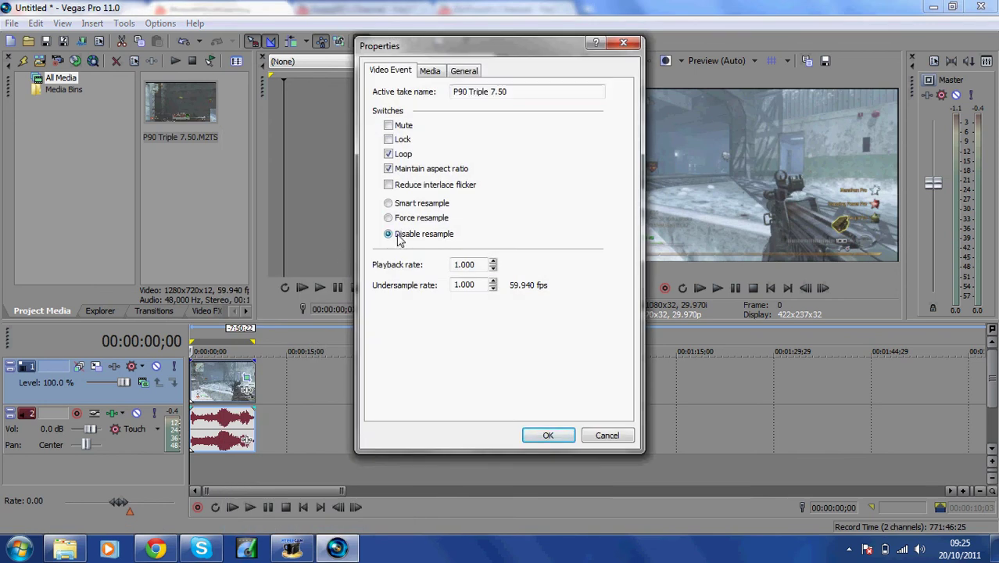
pyautogui.click(539, 438)
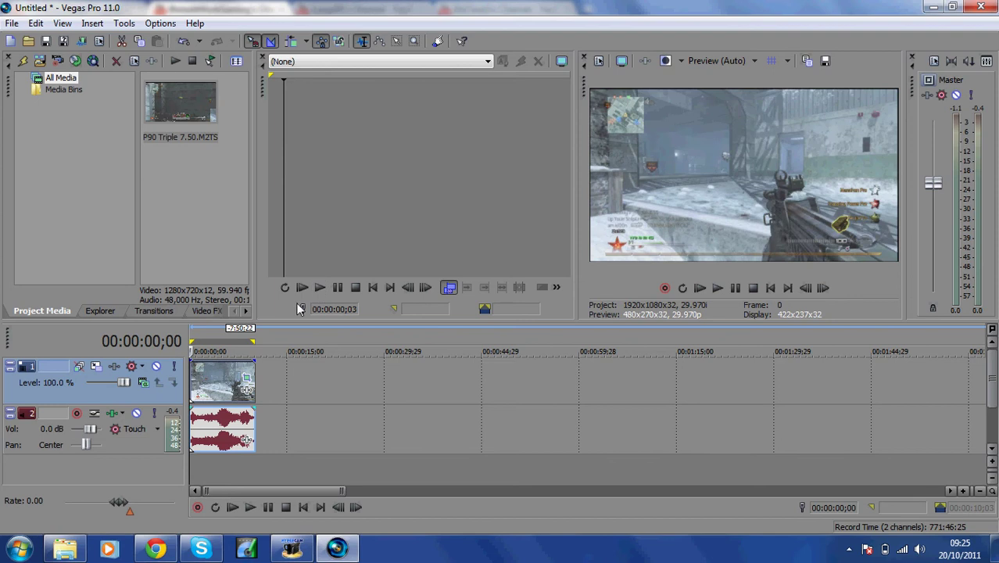
# Step: Tighten the clip's pan/crop frame to 1,249.6 × 702.9, then close the Pan/Crop window
pyautogui.rightClick(223, 378)
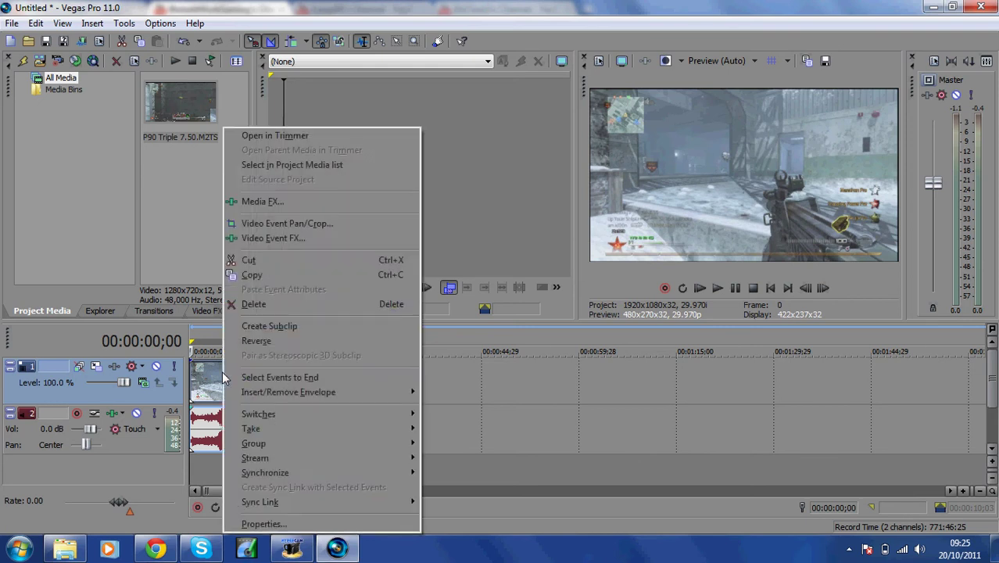
pyautogui.click(293, 224)
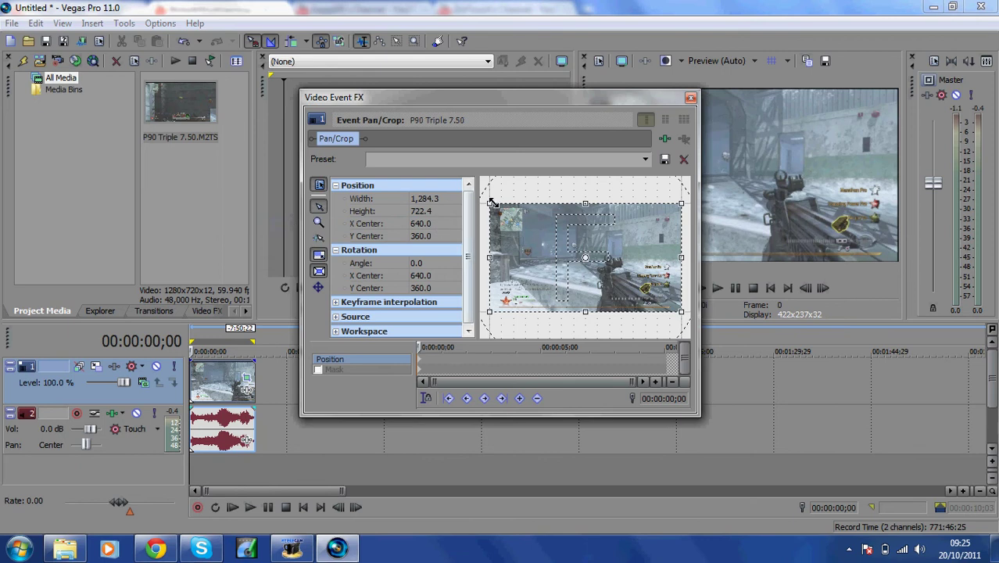
pyautogui.moveTo(489, 201); pyautogui.dragTo(491, 203)
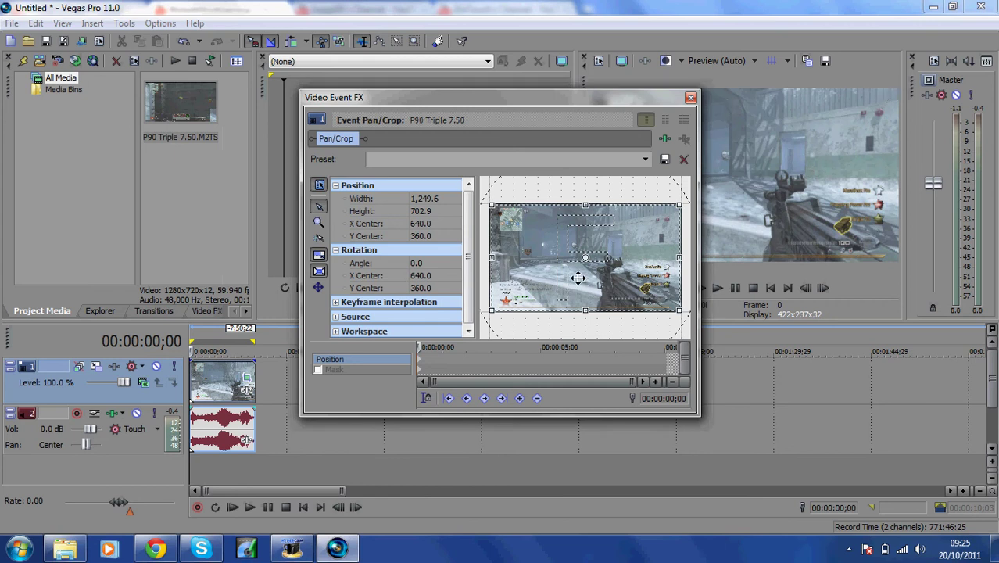
pyautogui.click(691, 96)
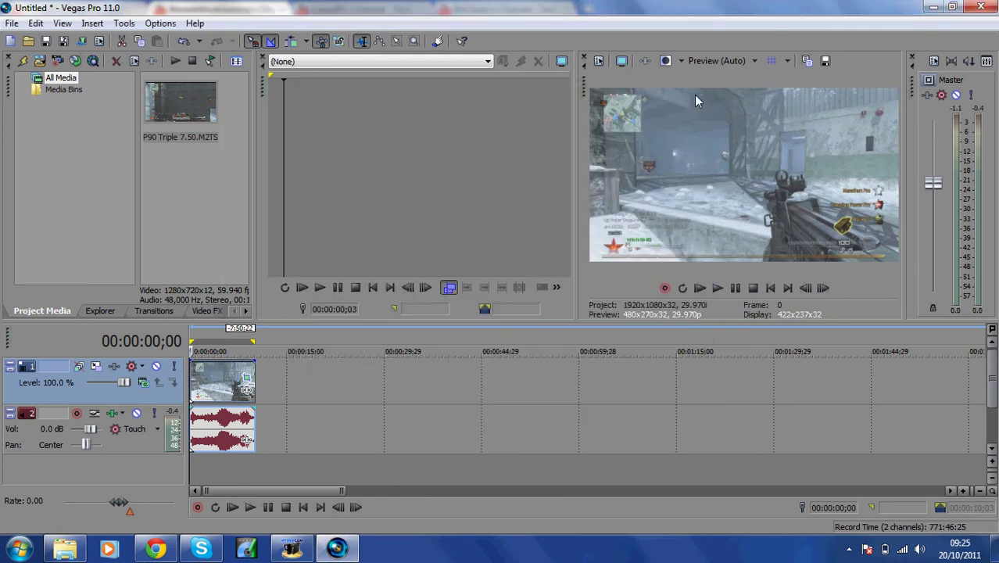
# Step: Make the whole gameplay clip the time selection and bring up the Render As dialog
pyautogui.click(254, 395)
pyautogui.doubleClick(254, 394)
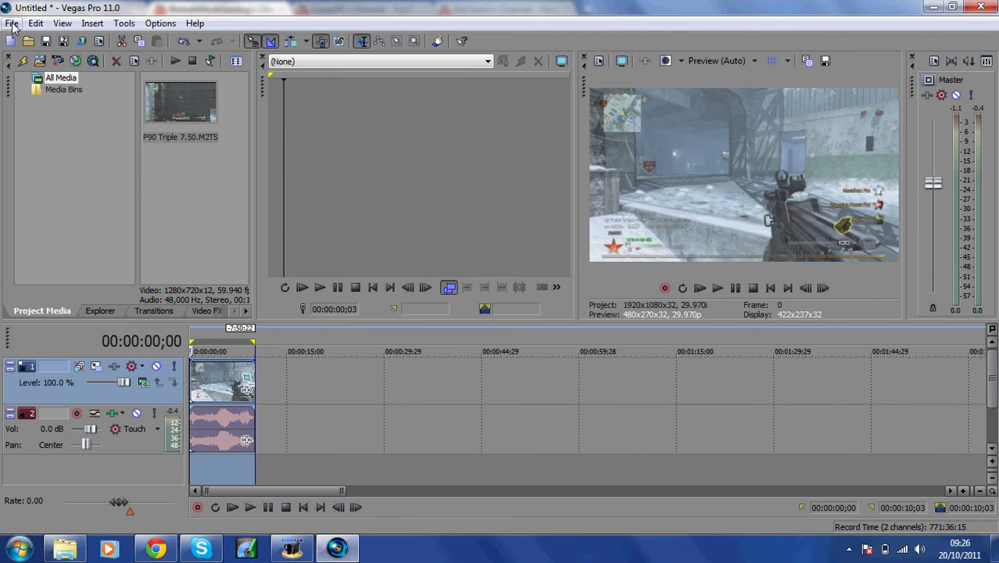
pyautogui.click(12, 24)
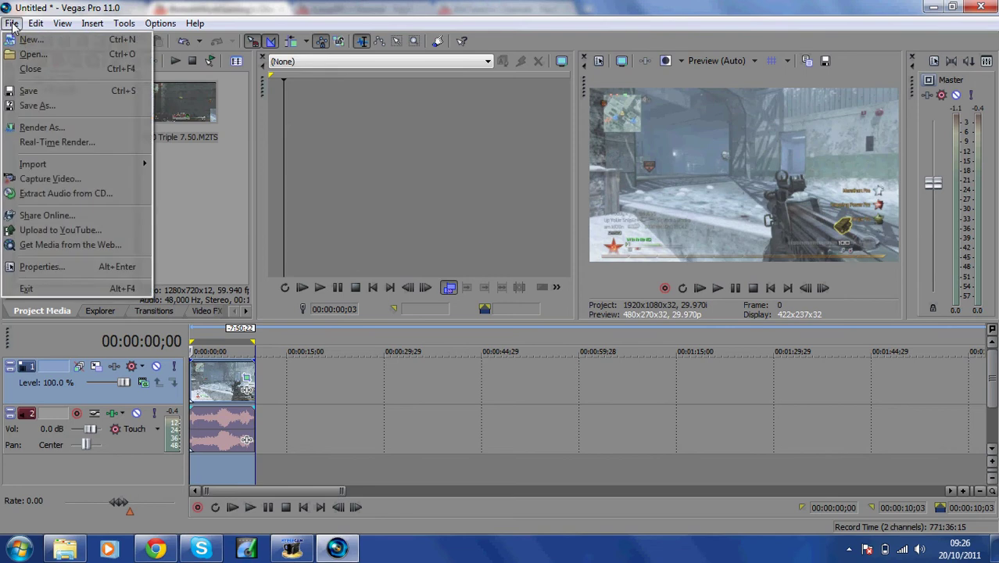
pyautogui.click(61, 125)
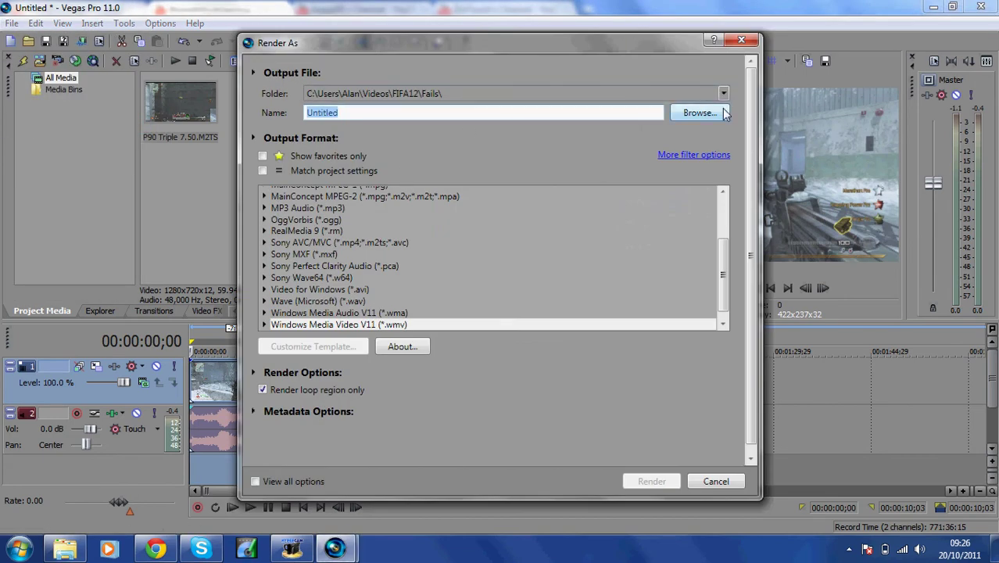
# Step: Set the render output to Tasty Triple.wmv in Libraries > Videos > COD > MW2
pyautogui.click(697, 112)
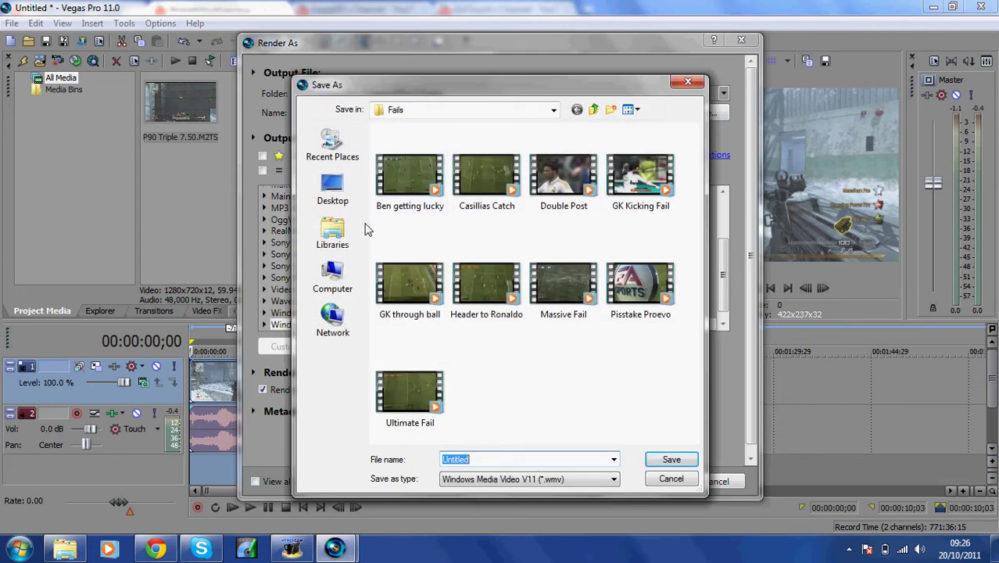
pyautogui.click(332, 230)
pyautogui.doubleClick(556, 182)
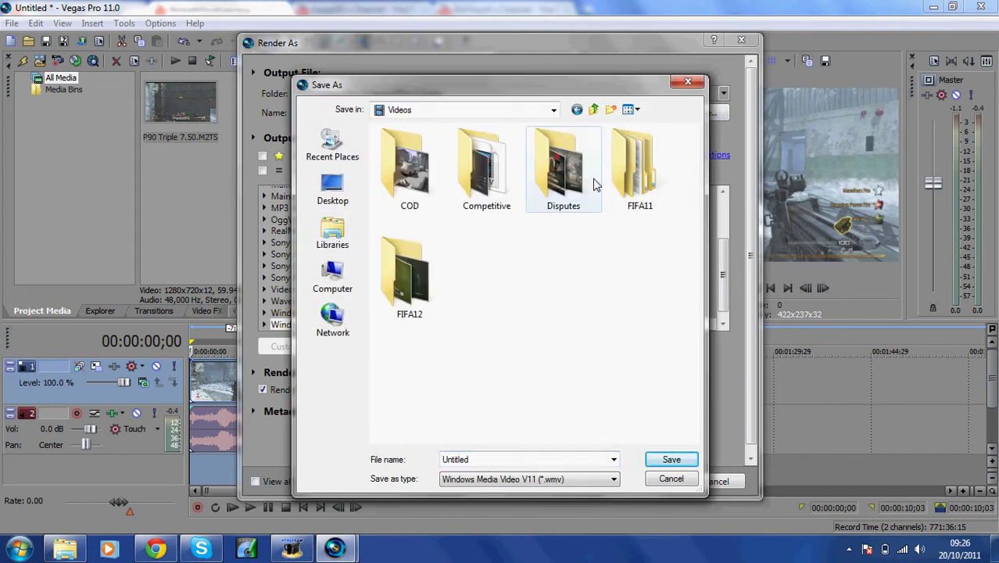
pyautogui.doubleClick(411, 183)
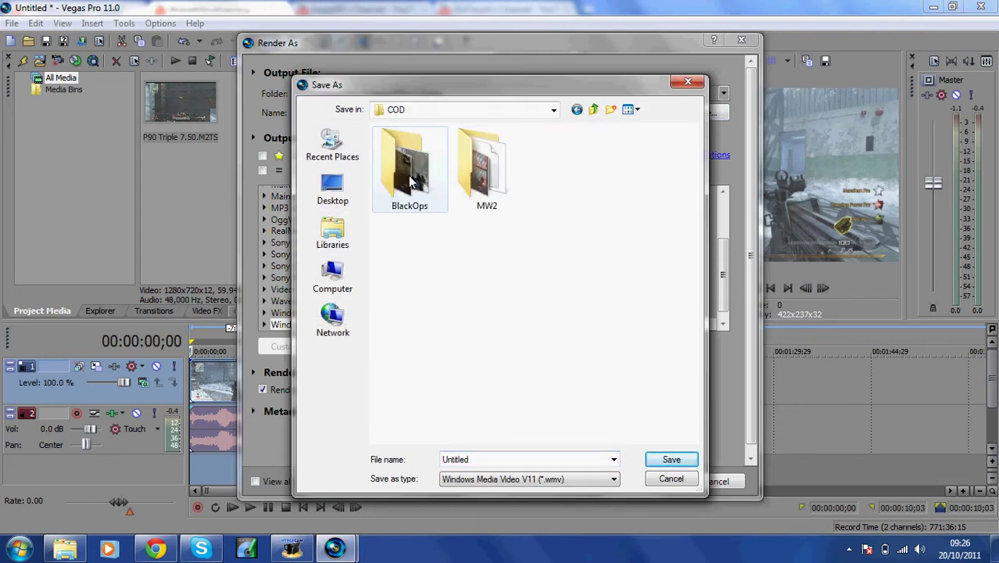
pyautogui.doubleClick(489, 178)
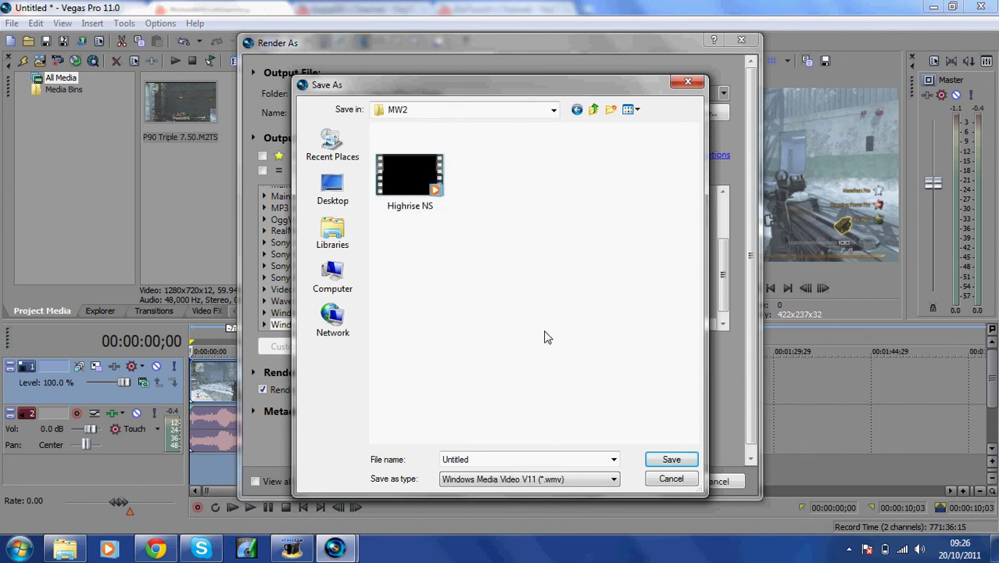
pyautogui.doubleClick(485, 459)
pyautogui.write('Ta')
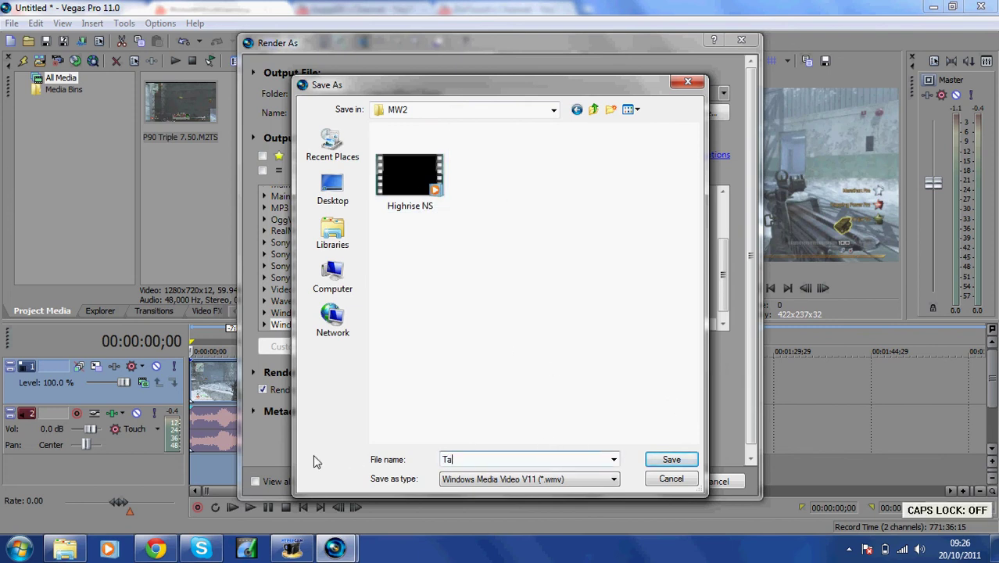
pyautogui.write('sty Triple')
pyautogui.click(660, 462)
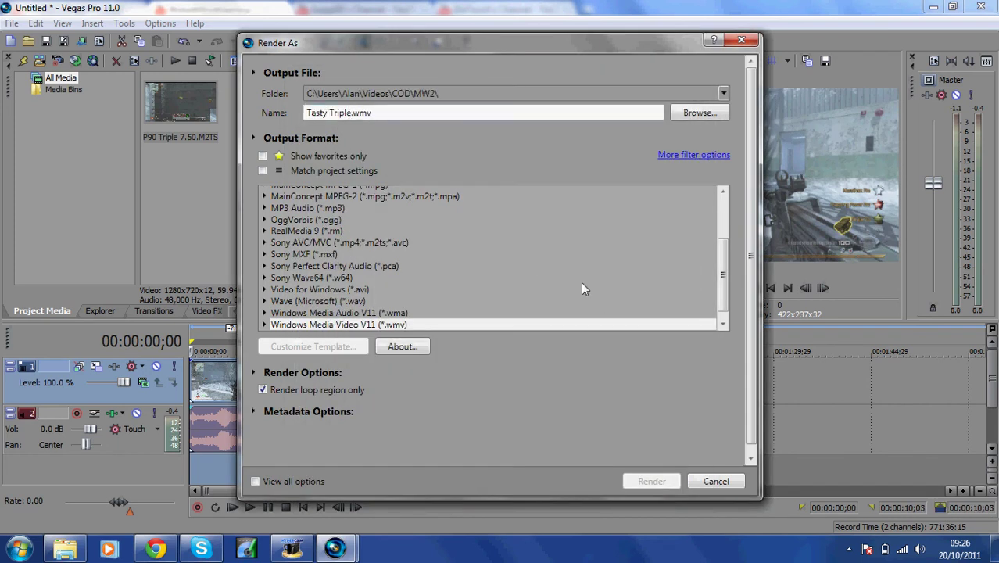
# Step: Under Windows Media Video V11 (*.wmv), choose the 6 Mbps HD 720-30p Video template
pyautogui.moveTo(720, 260)
pyautogui.mouseDown()
pyautogui.moveTo(723, 224)
pyautogui.moveTo(723, 272)
pyautogui.mouseUp()
pyautogui.click(374, 311)
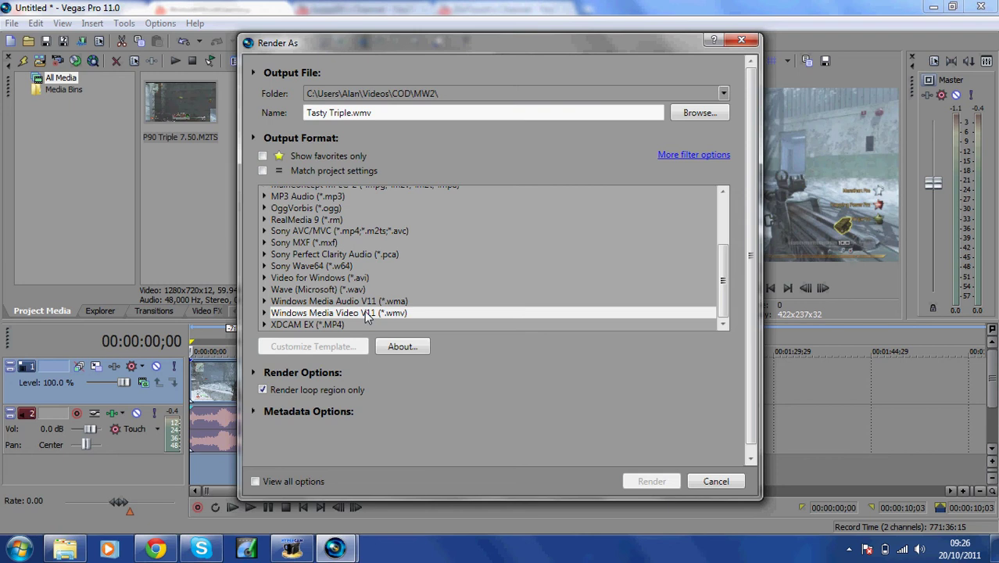
pyautogui.doubleClick(365, 312)
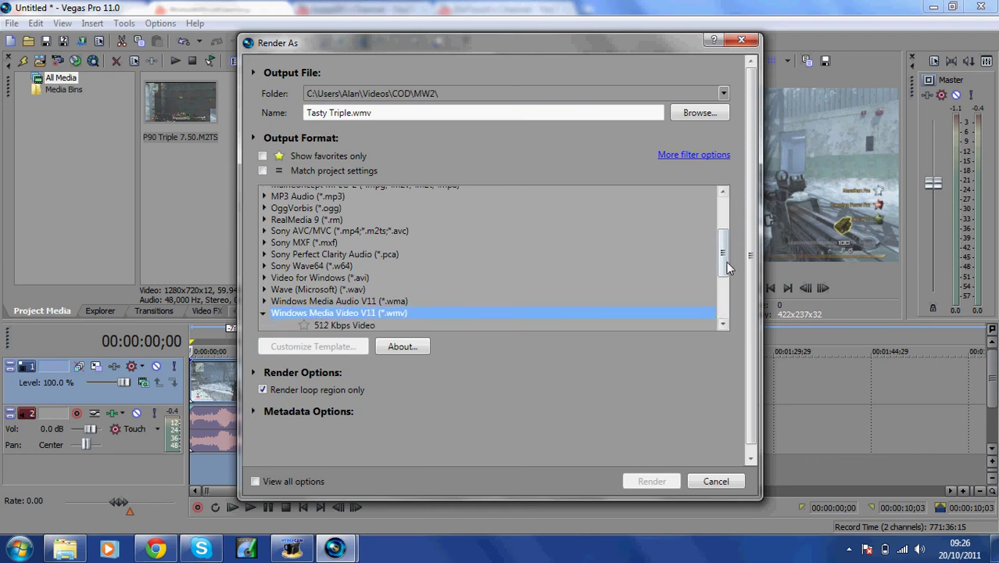
pyautogui.moveTo(725, 265); pyautogui.dragTo(727, 292)
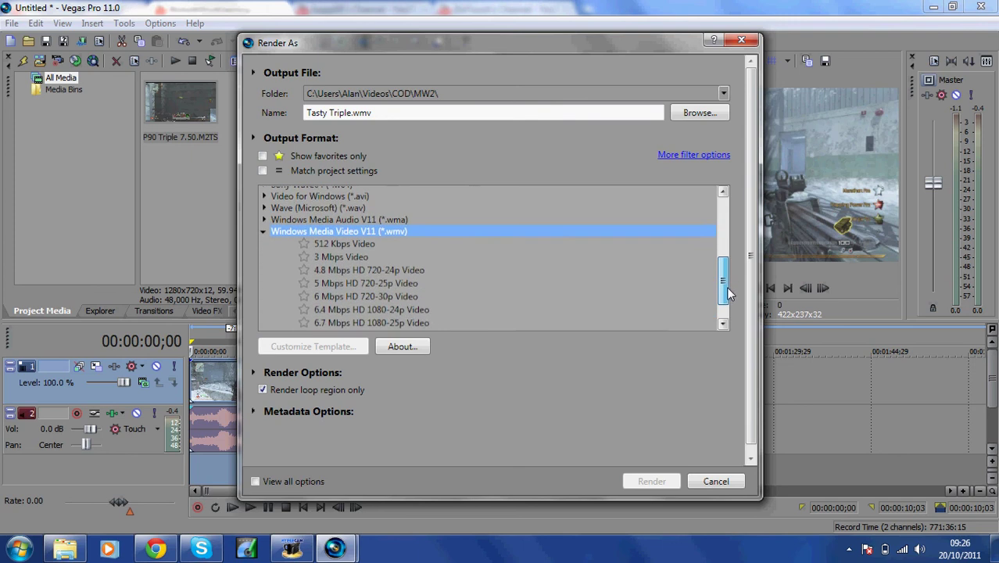
pyautogui.click(356, 295)
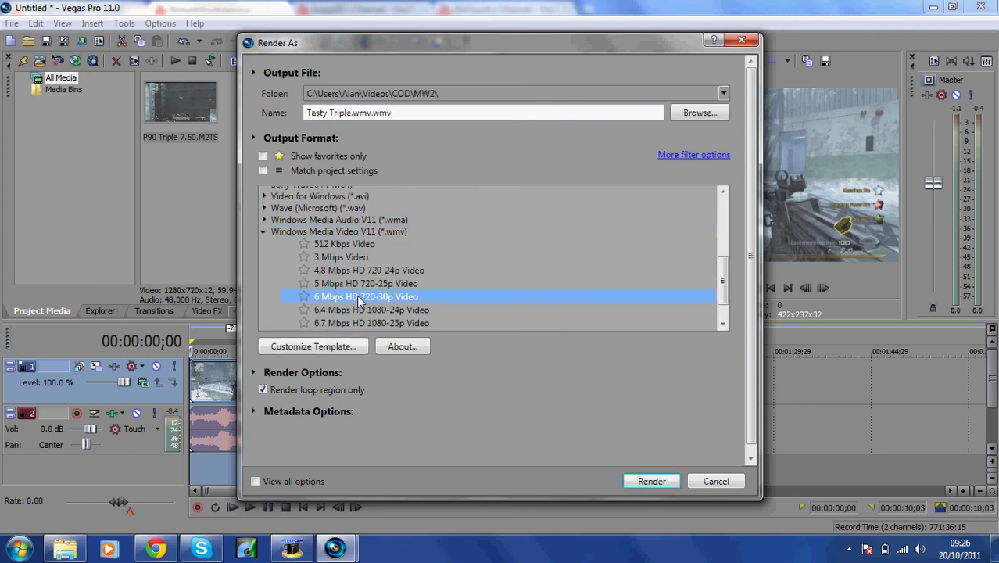
# Step: Customize the template, keeping audio attributes at 192 kbps, 48 kHz, stereo CBR
pyautogui.click(319, 346)
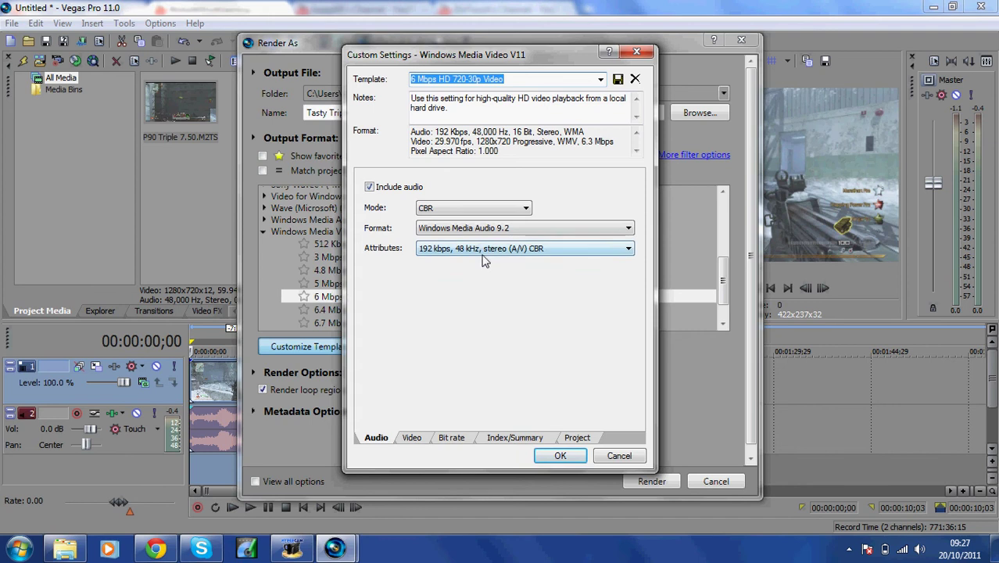
pyautogui.click(557, 250)
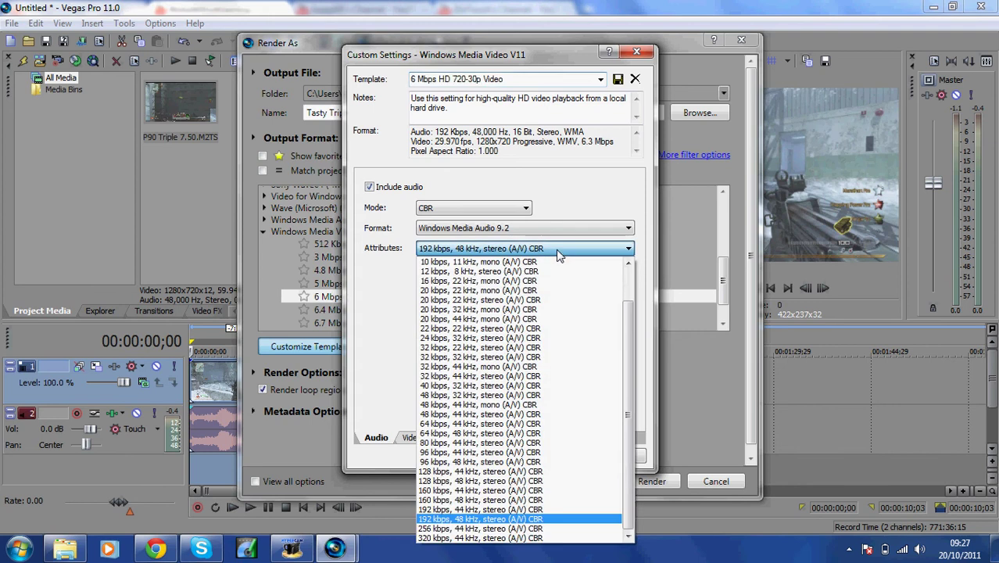
pyautogui.click(557, 250)
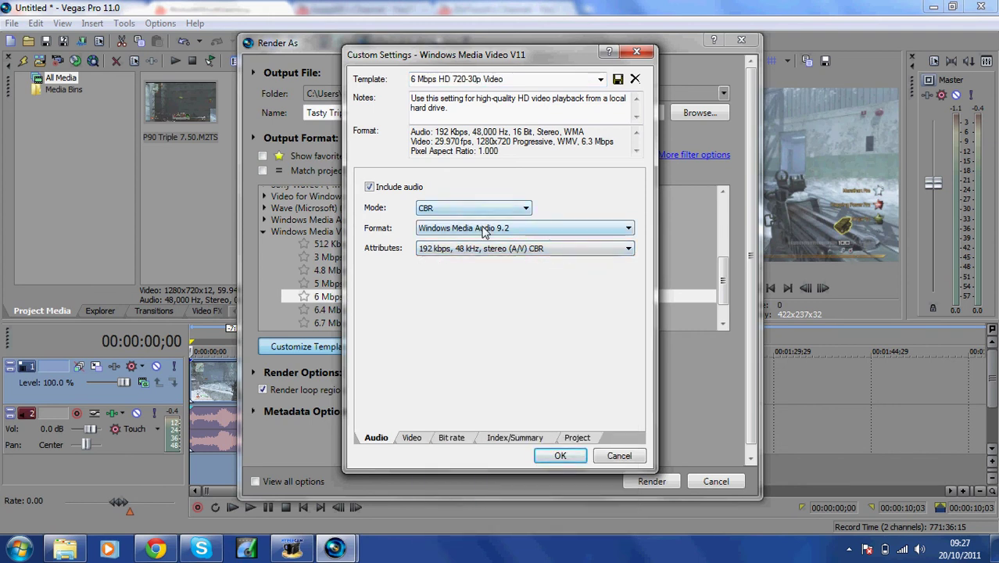
pyautogui.click(538, 249)
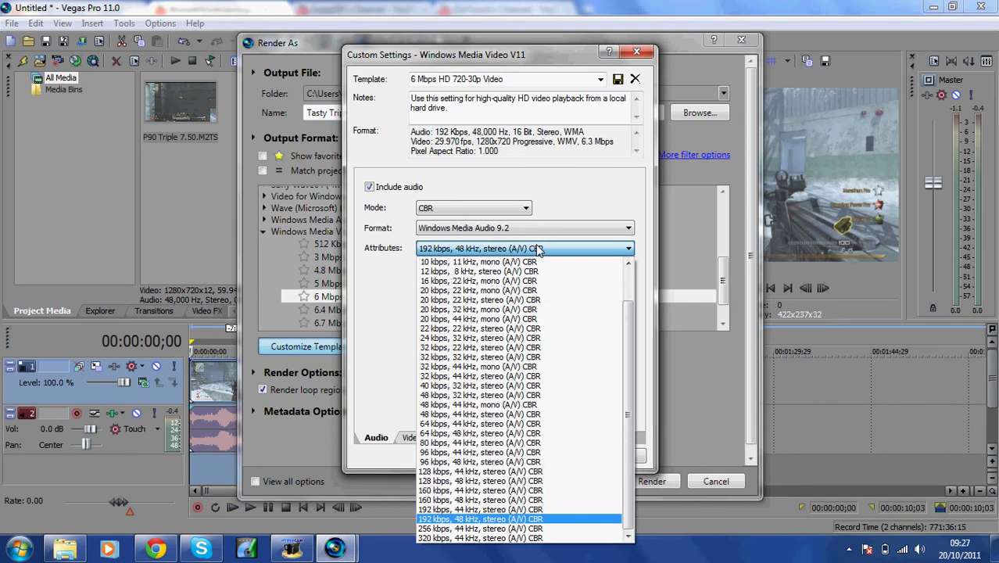
pyautogui.click(538, 249)
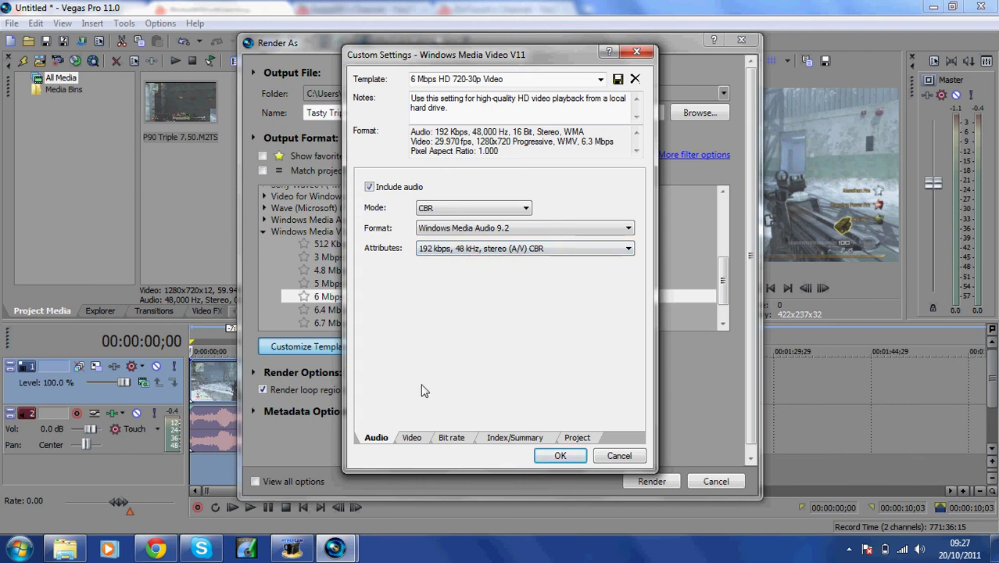
# Step: Keep 1280x720 image size, set frame rate to 25.000 (PAL) and video smoothness to 100
pyautogui.click(410, 438)
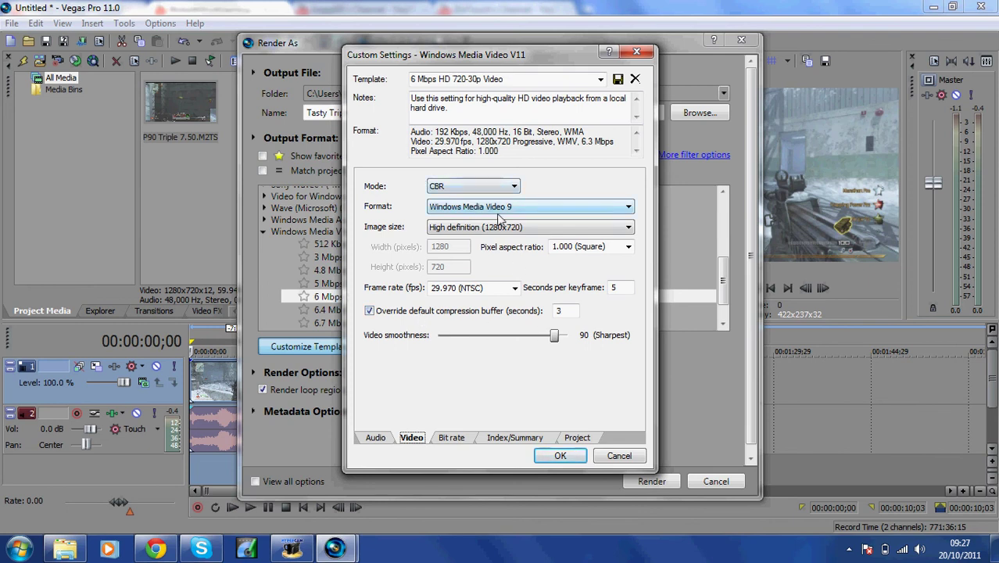
pyautogui.click(540, 234)
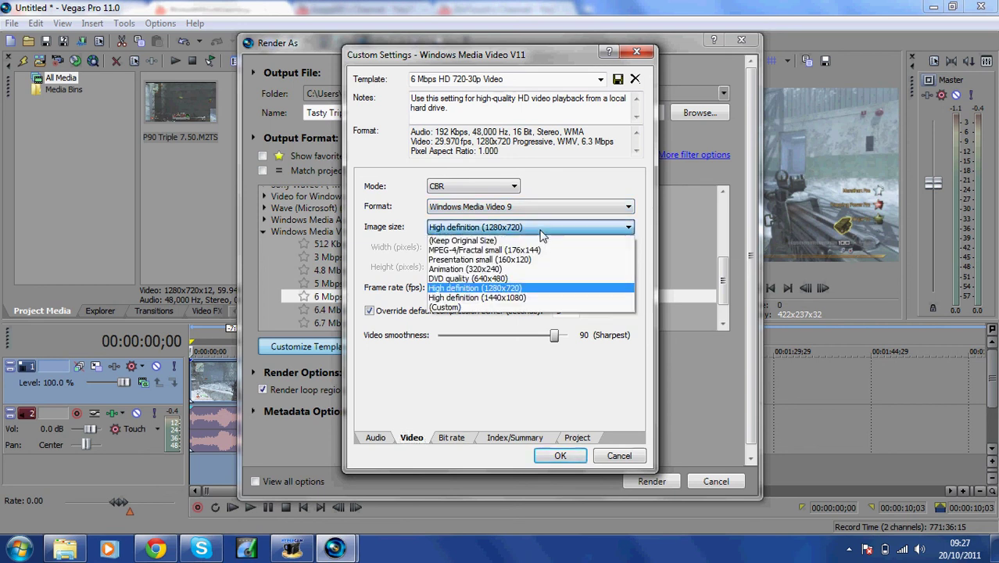
pyautogui.click(544, 289)
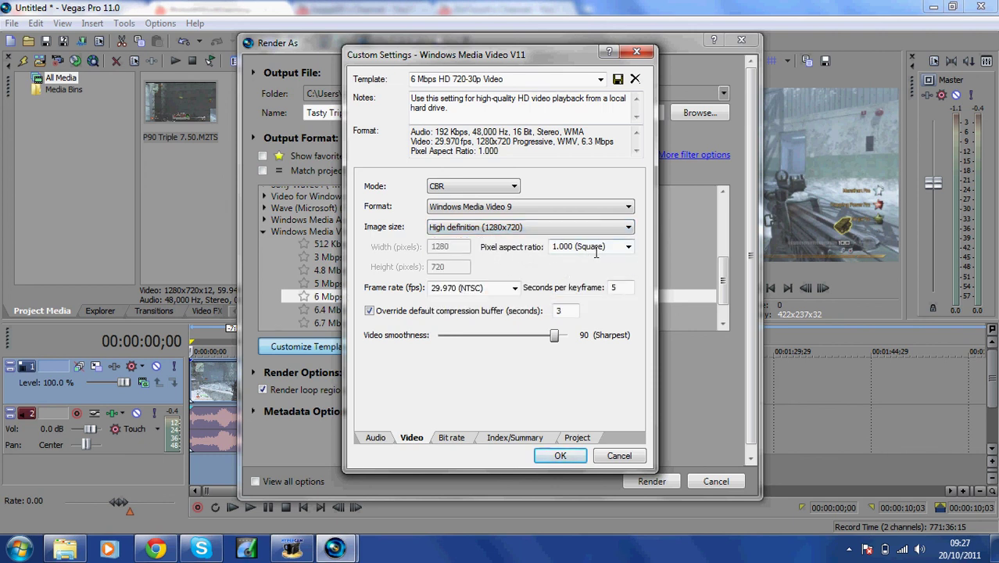
pyautogui.click(515, 288)
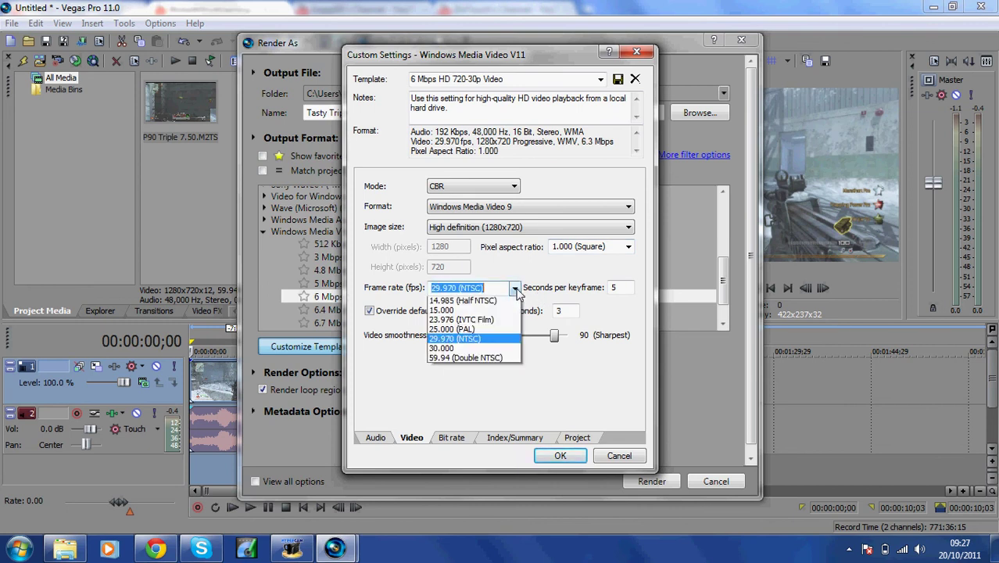
pyautogui.click(497, 329)
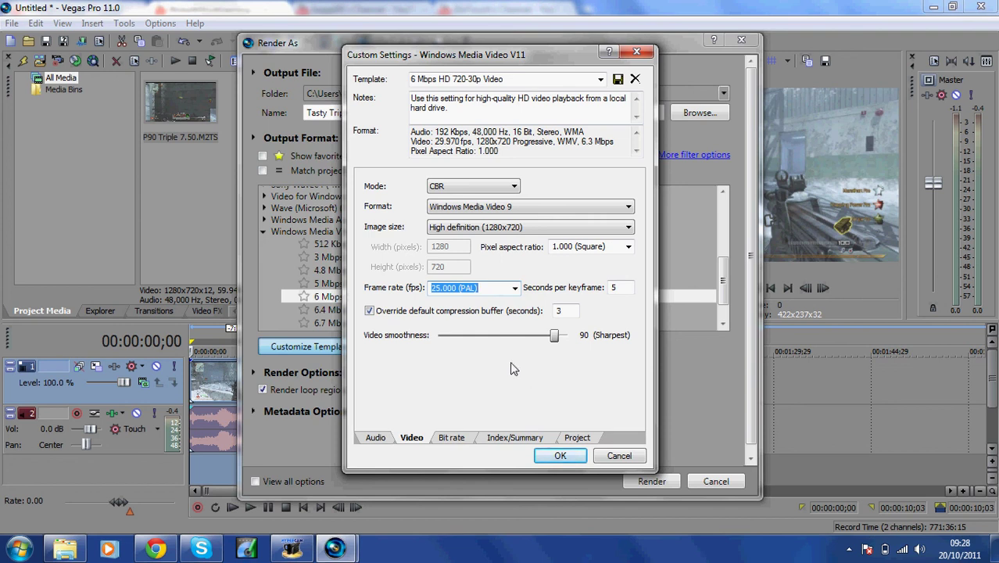
pyautogui.moveTo(559, 337); pyautogui.dragTo(570, 337)
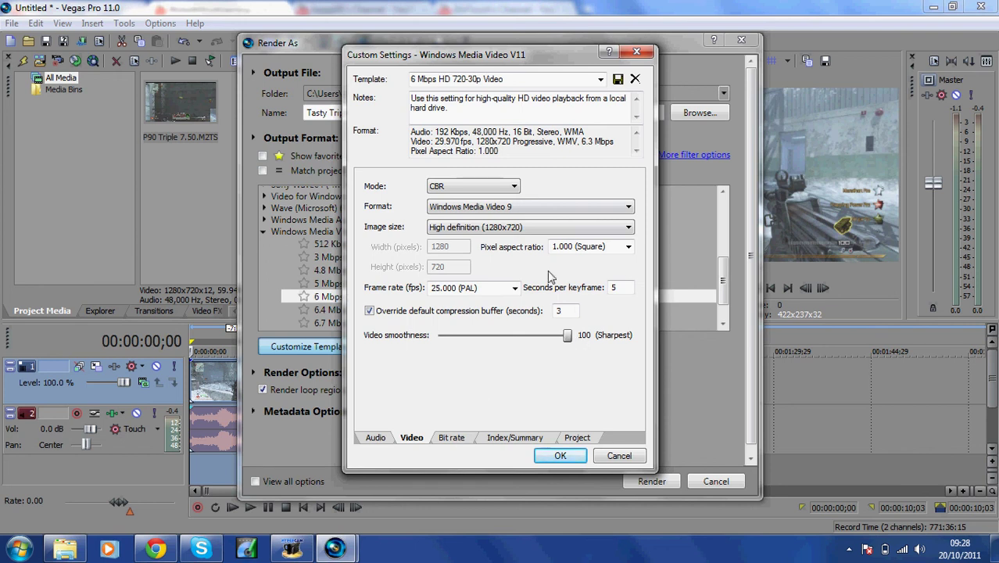
# Step: Set Project video rendering quality to Best, leaving stereoscopic 3D mode at project settings
pyautogui.click(458, 439)
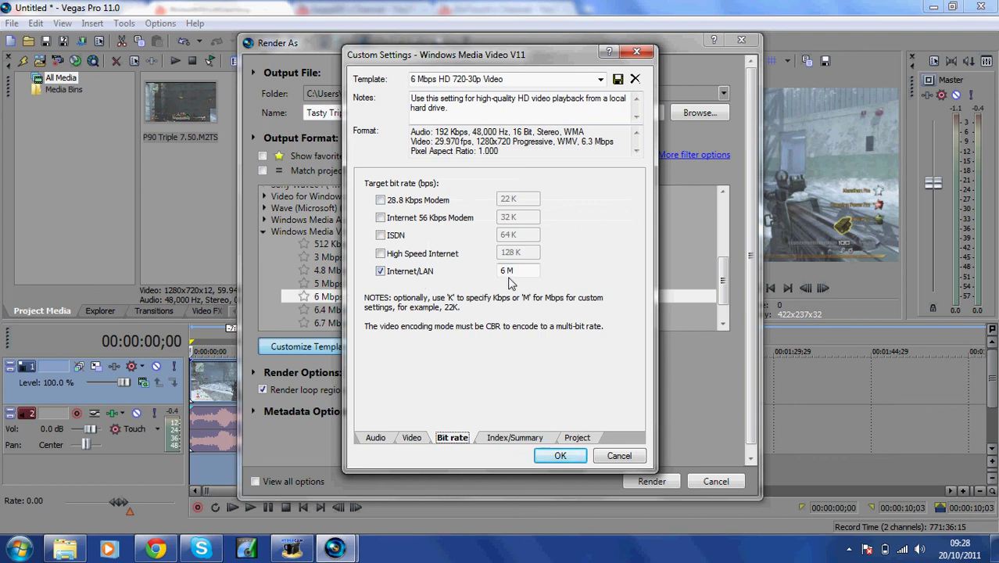
pyautogui.click(524, 439)
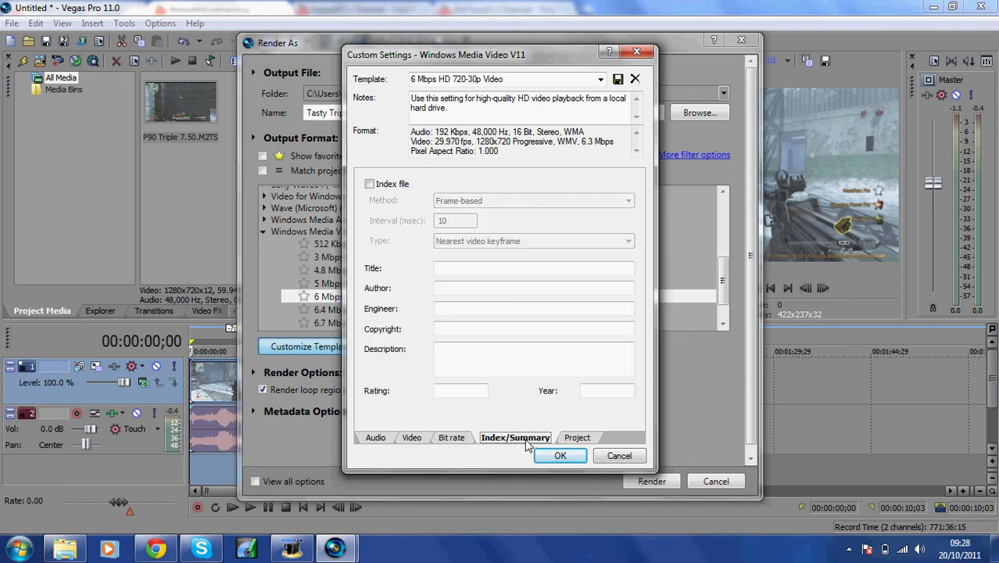
pyautogui.click(595, 439)
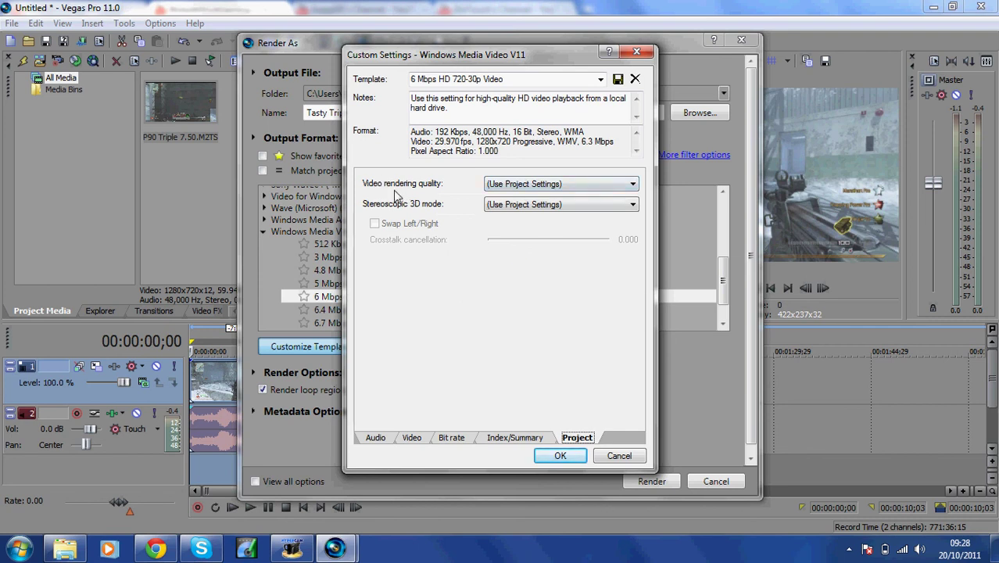
pyautogui.click(629, 190)
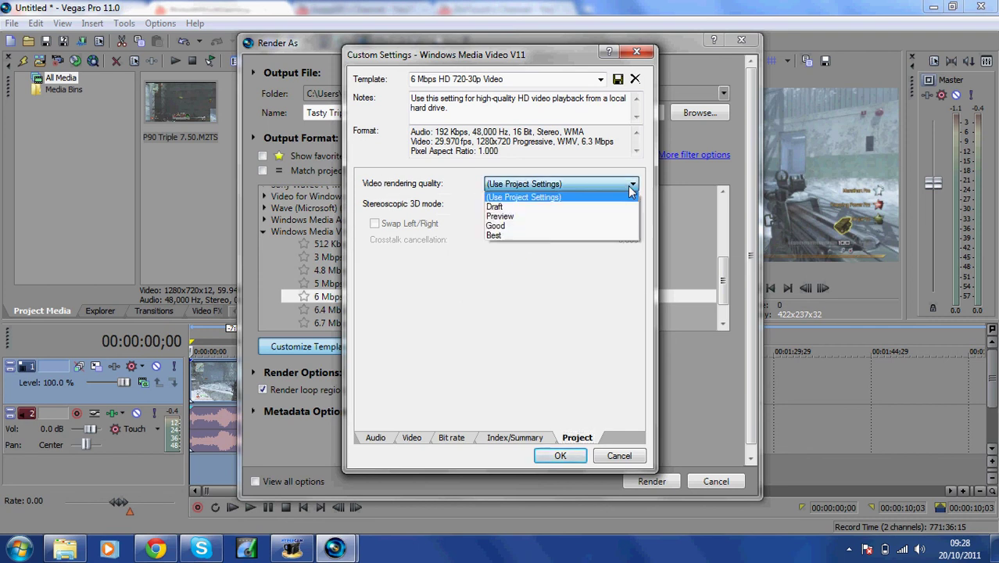
pyautogui.click(575, 235)
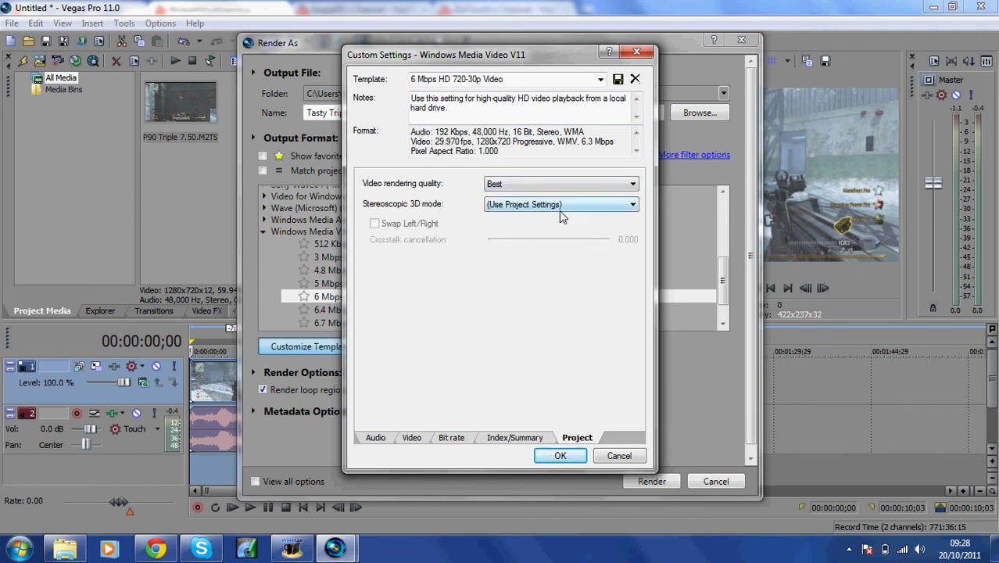
pyautogui.click(561, 213)
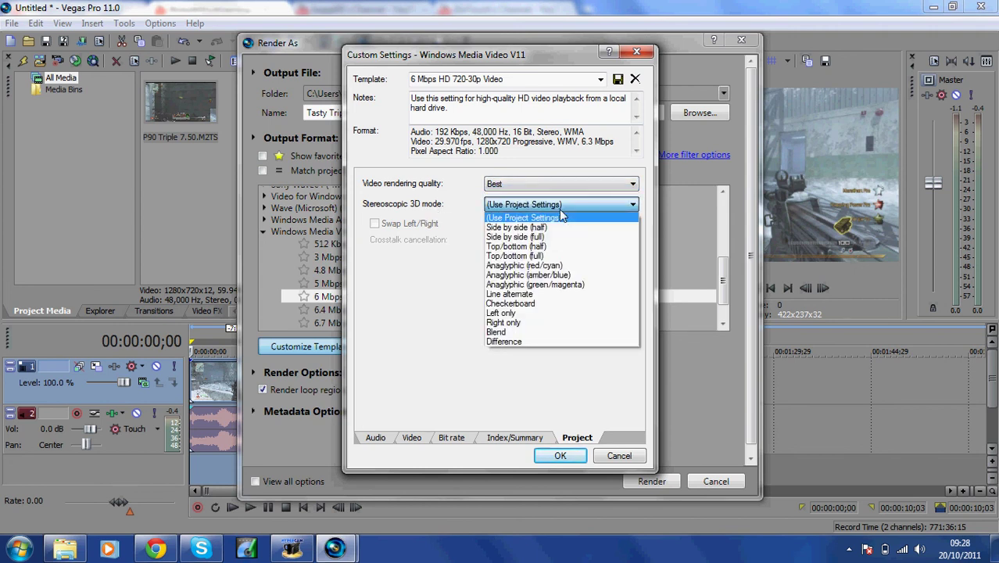
pyautogui.click(561, 216)
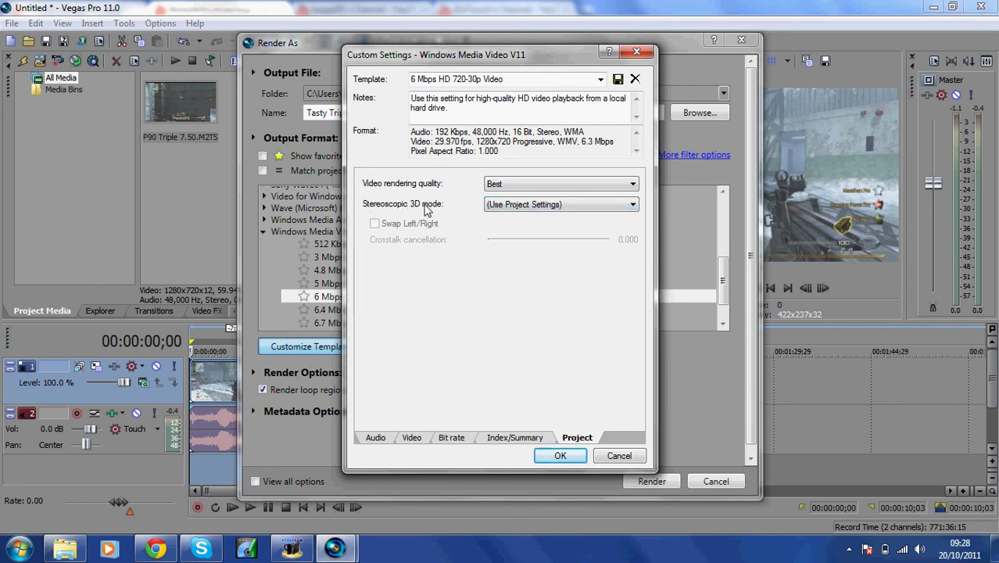
pyautogui.click(381, 435)
# Step: Save the custom settings as 'Youtube Template', confirming the overwrite
pyautogui.click(414, 437)
pyautogui.click(451, 437)
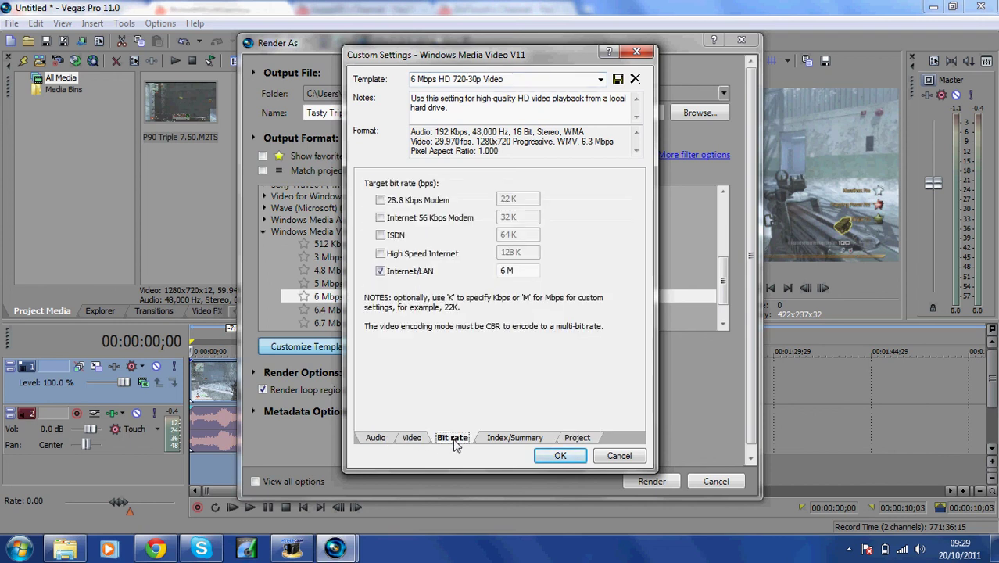
pyautogui.click(577, 437)
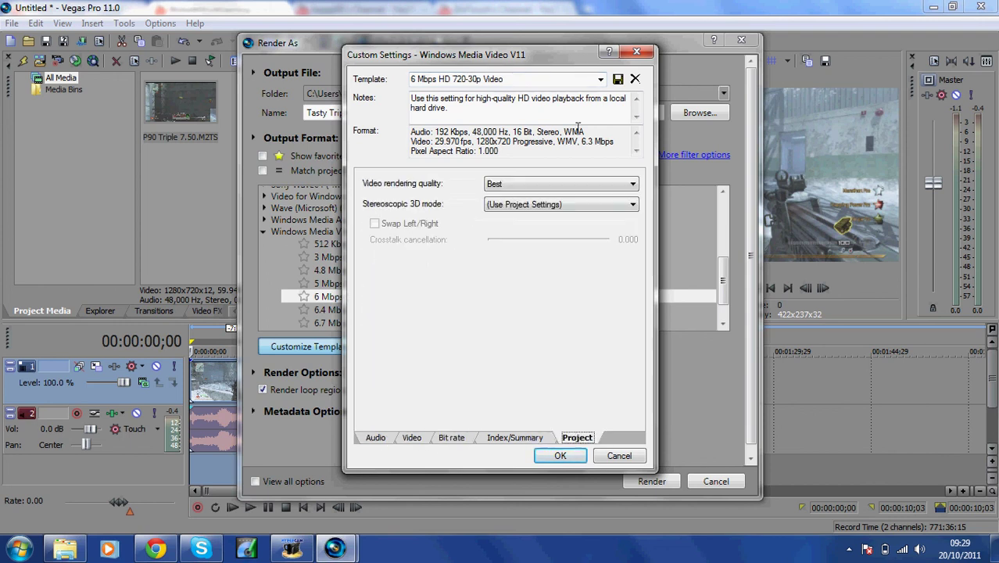
pyautogui.click(528, 79)
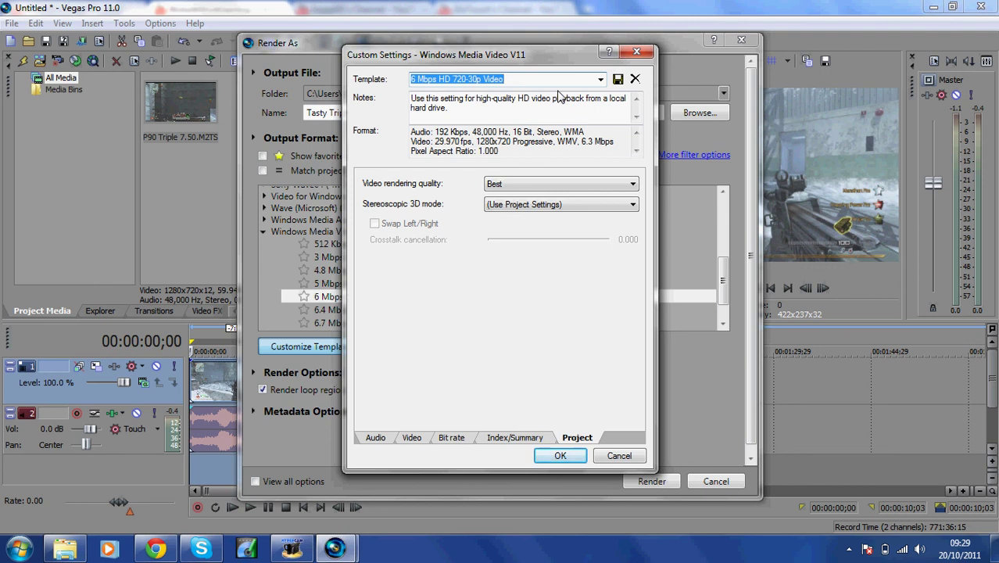
pyautogui.write('Youtu')
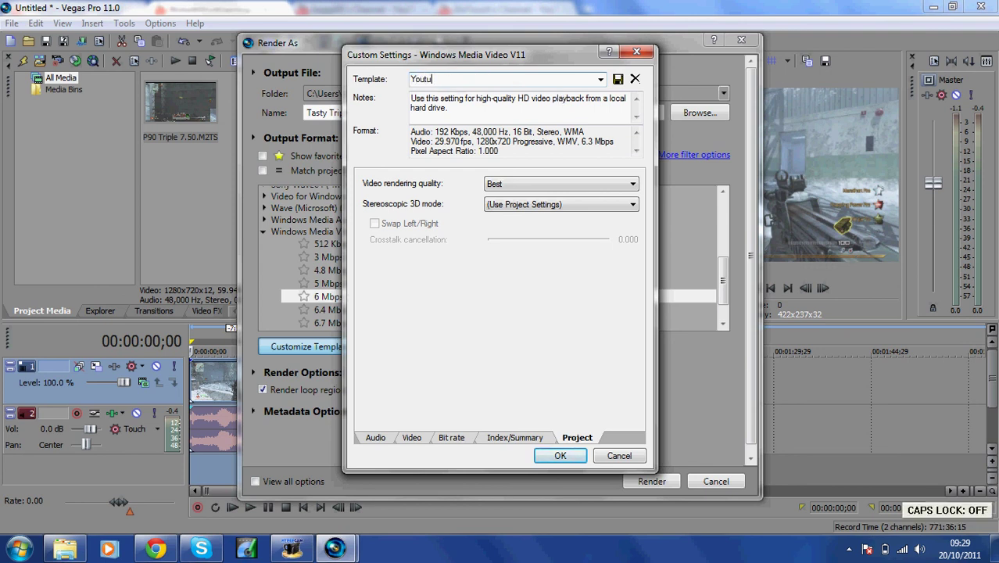
pyautogui.write('be Template')
pyautogui.click(618, 79)
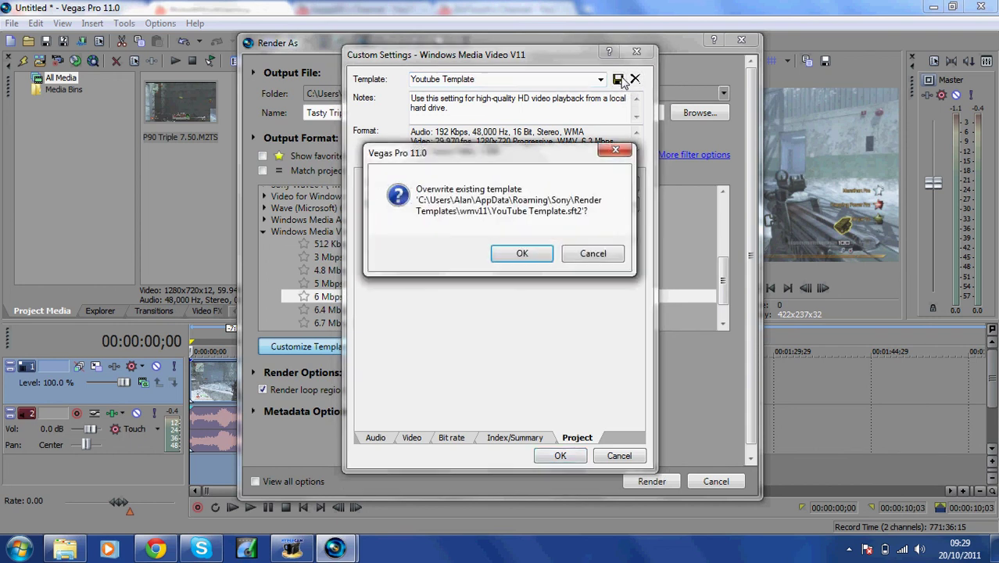
pyautogui.click(514, 258)
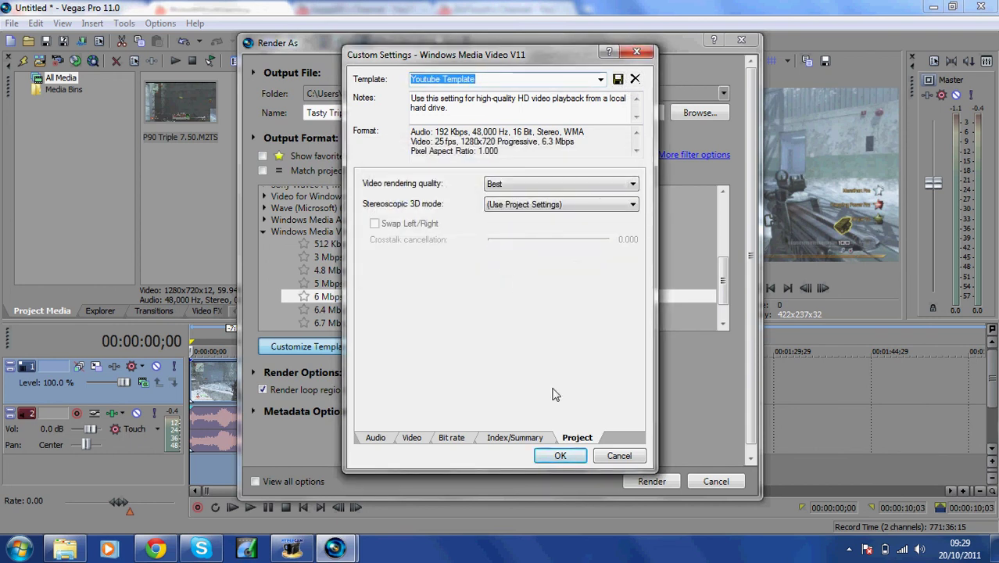
# Step: Close Custom Settings and render Tasty Triple.wmv with the Youtube Template
pyautogui.click(559, 455)
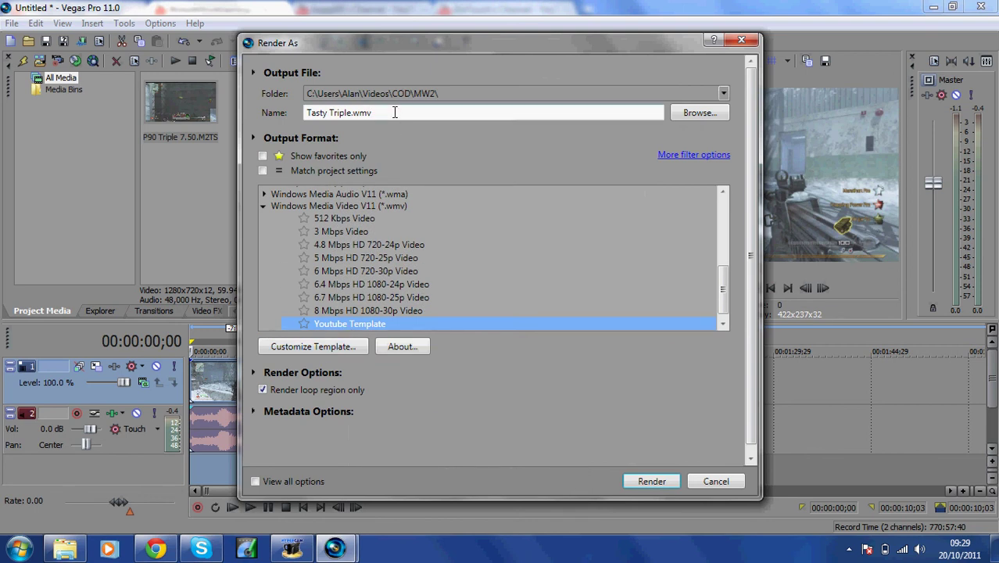
pyautogui.click(657, 481)
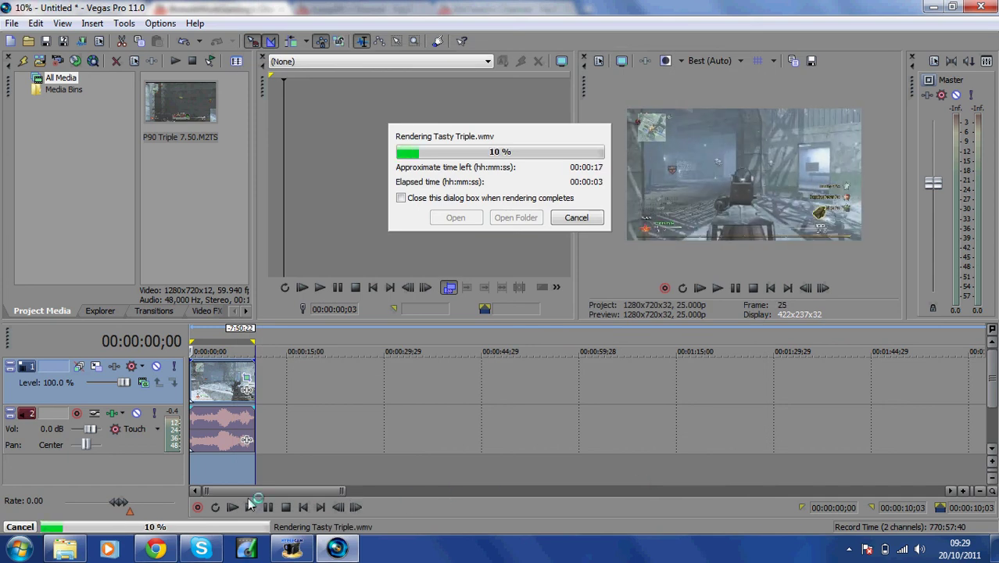
pyautogui.moveTo(163, 550)
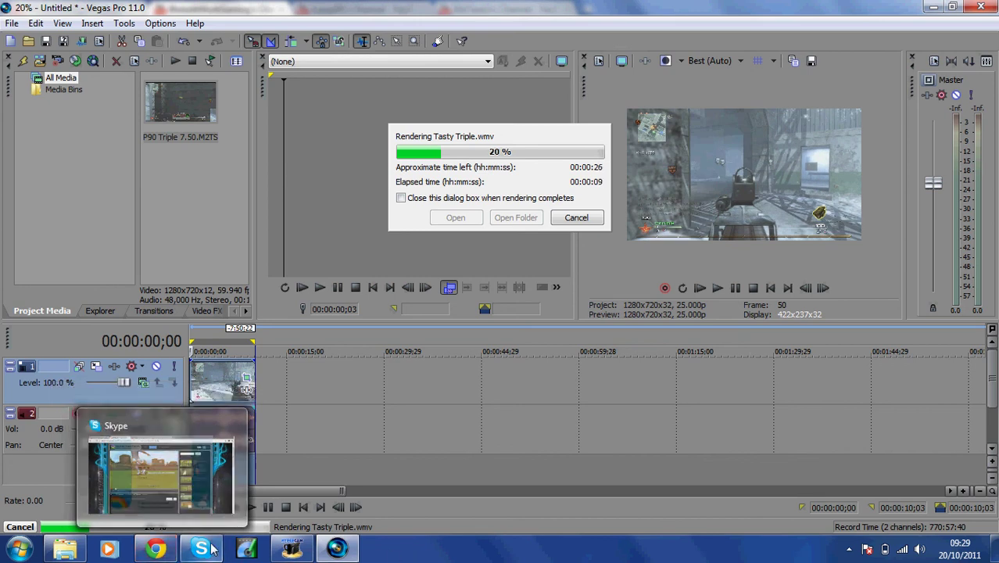
# Step: Bring Chrome to the front and look through the open YouTube channel tabs, including the FIFA channel
pyautogui.click(156, 549)
pyautogui.click(368, 11)
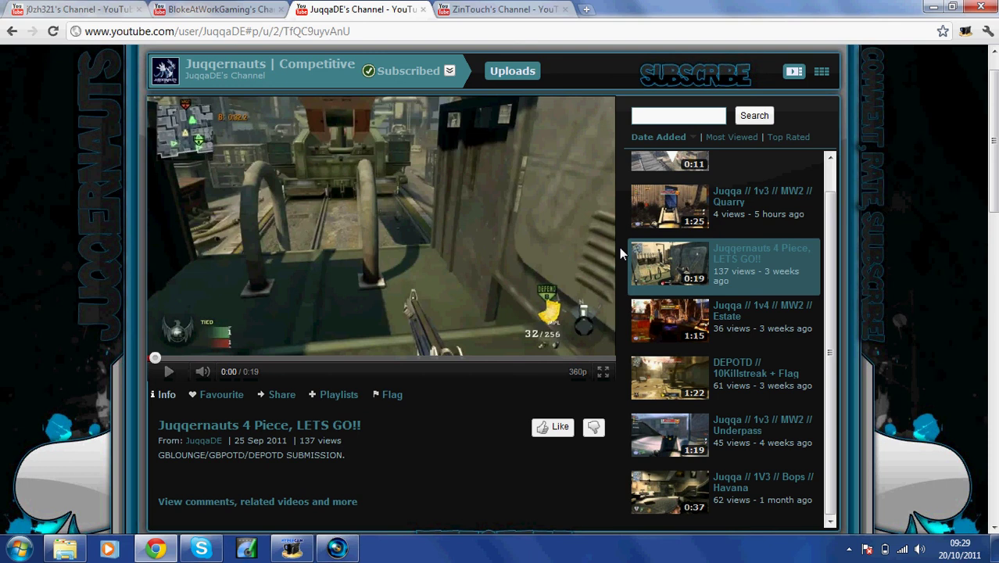
pyautogui.click(523, 11)
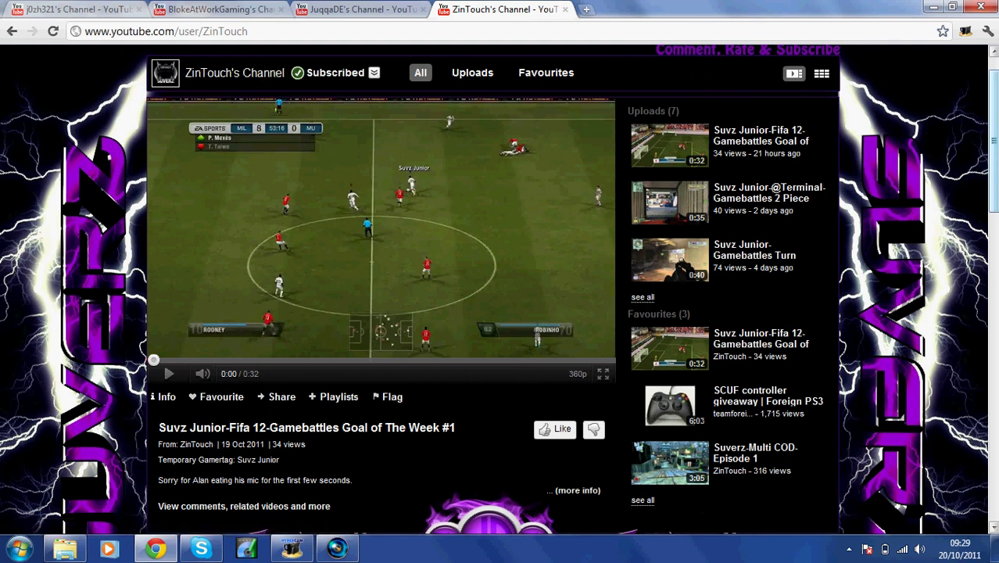
pyautogui.moveTo(994, 194)
pyautogui.mouseDown()
pyautogui.moveTo(994, 258)
pyautogui.moveTo(994, 195)
pyautogui.mouseUp()
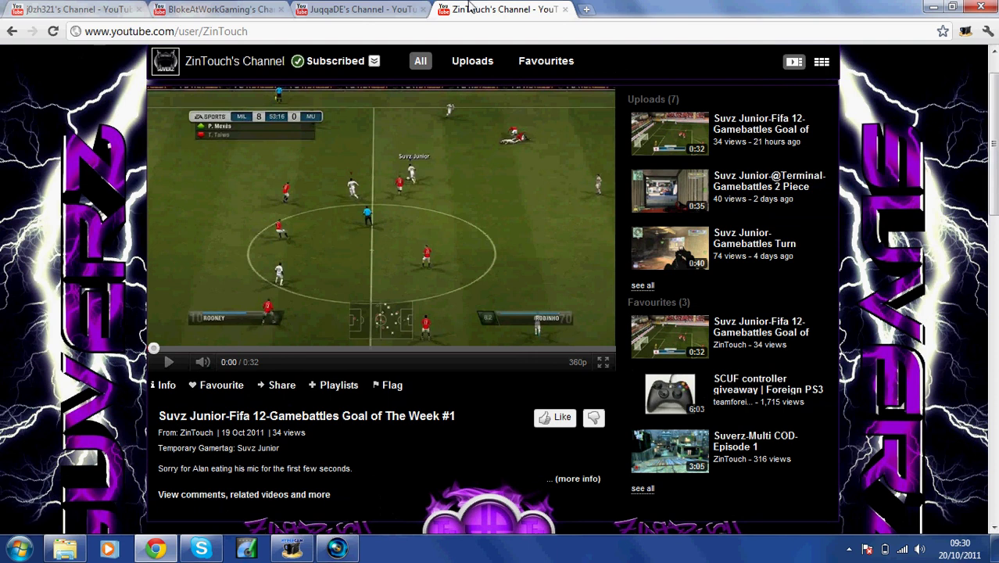
# Step: Return to the BlokeAtWorkGaming channel tab and restore the HyperCam window over it
pyautogui.hotkey('ctrl', '2')
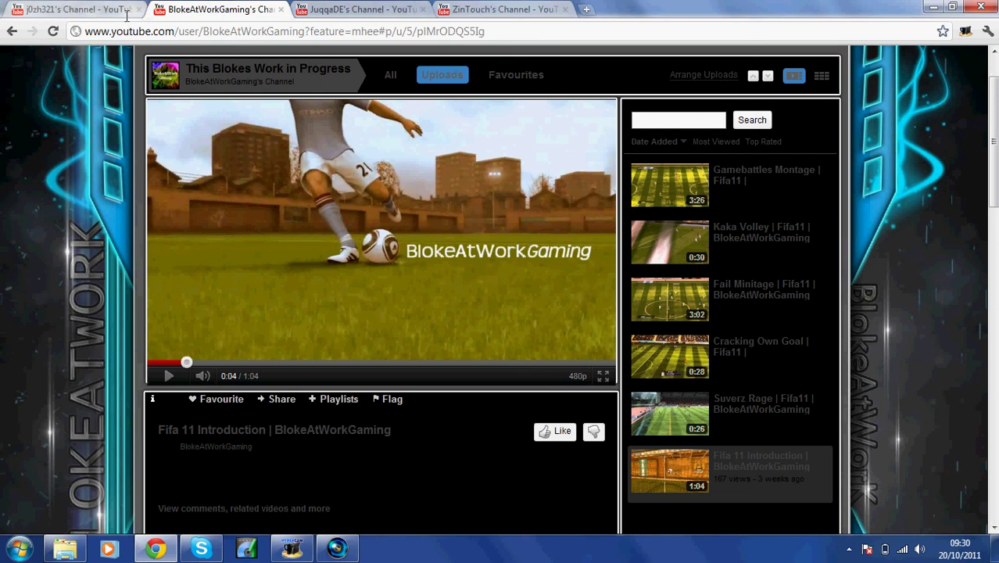
pyautogui.moveTo(307, 555)
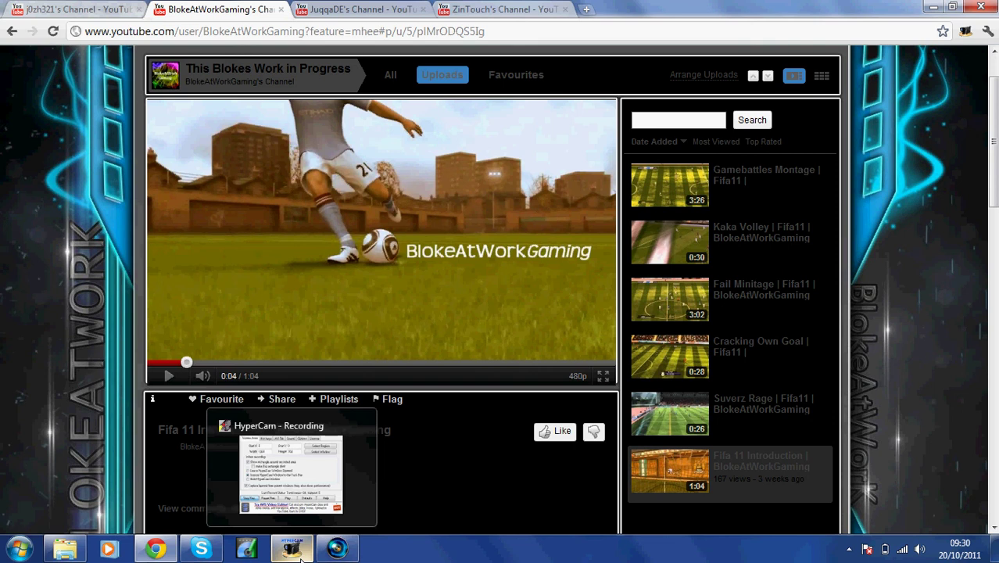
pyautogui.click(301, 556)
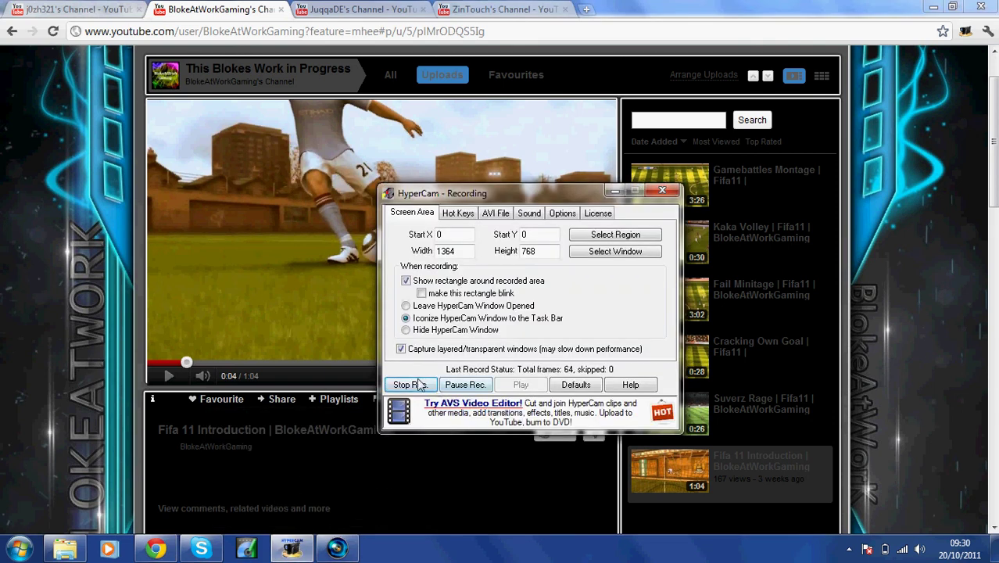